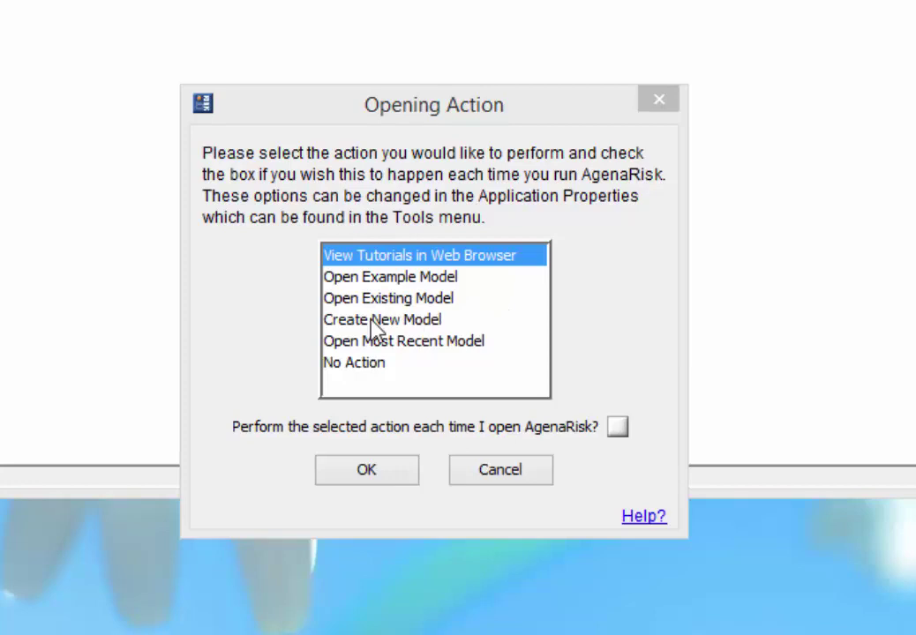
Open the example model Tutorials > silly.cmp.
left_click(364, 279)
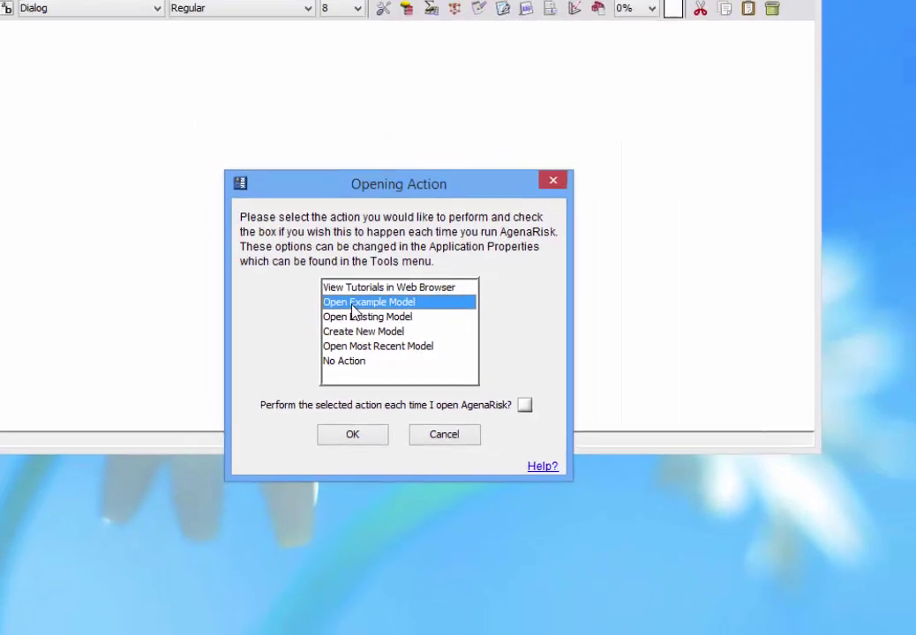
left_click(353, 436)
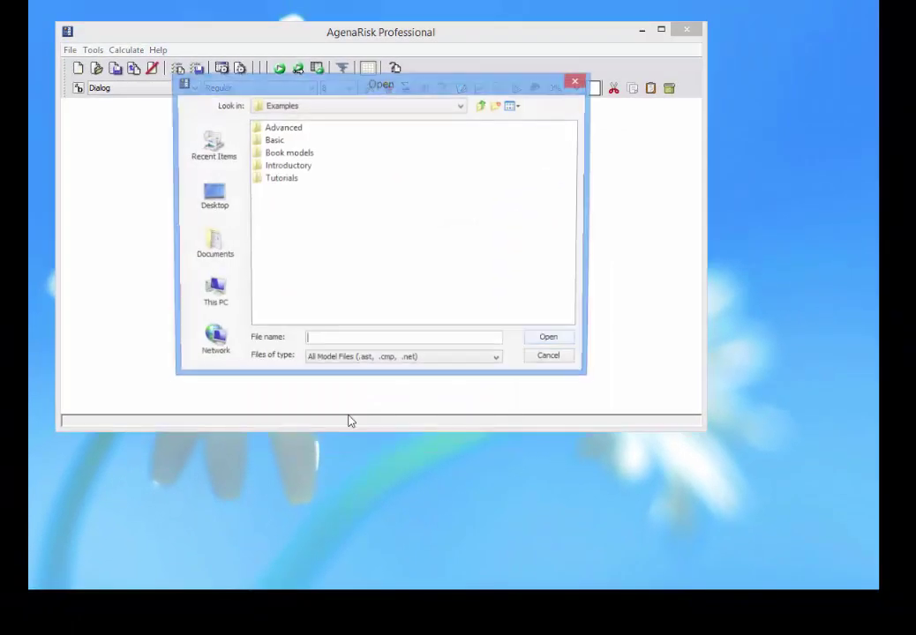
double_click(275, 179)
double_click(276, 206)
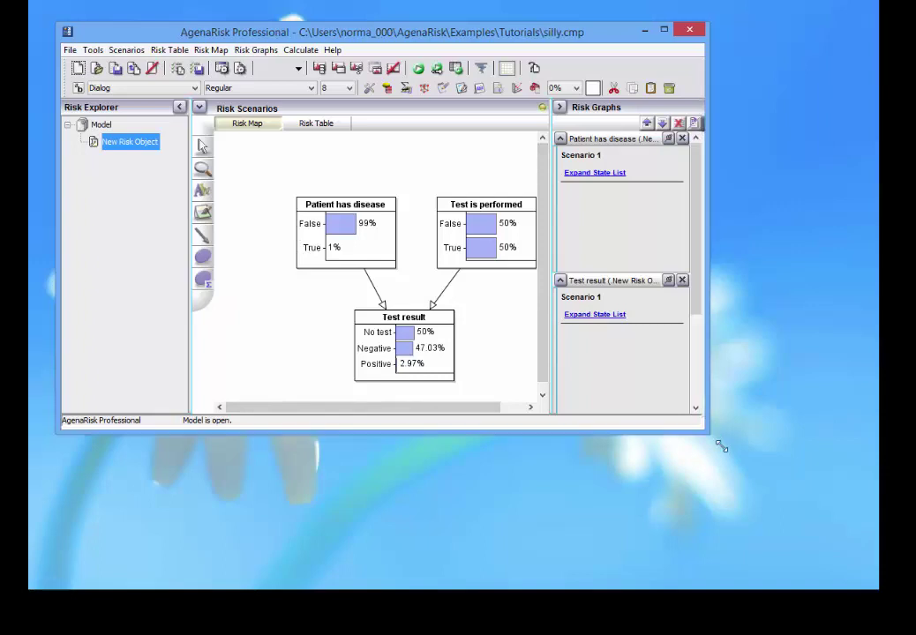
Enlarge the model window to nearly full screen, then check the Risk Table and Risk Scenarios views.
left_click_drag(706, 430, 871, 583)
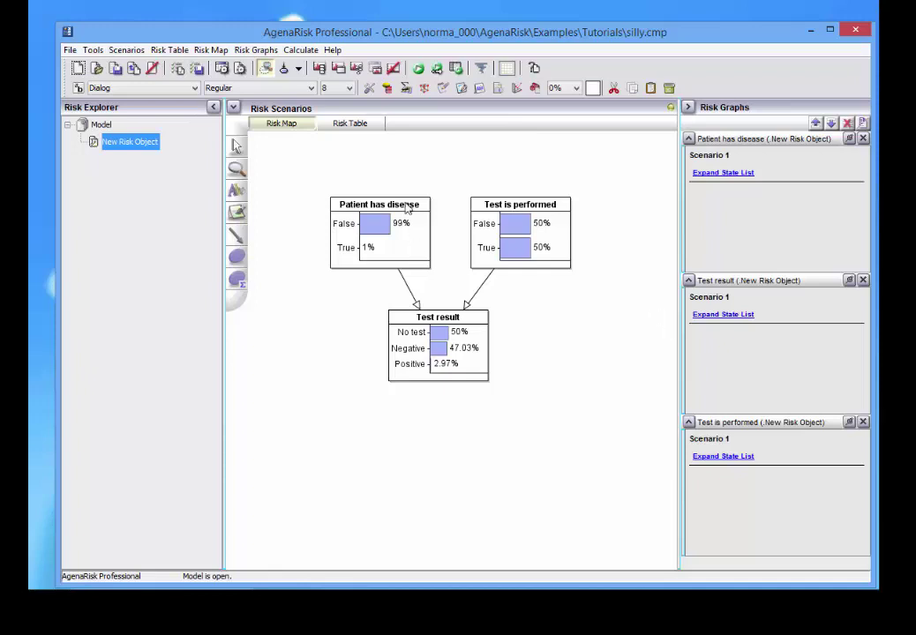
left_click(367, 128)
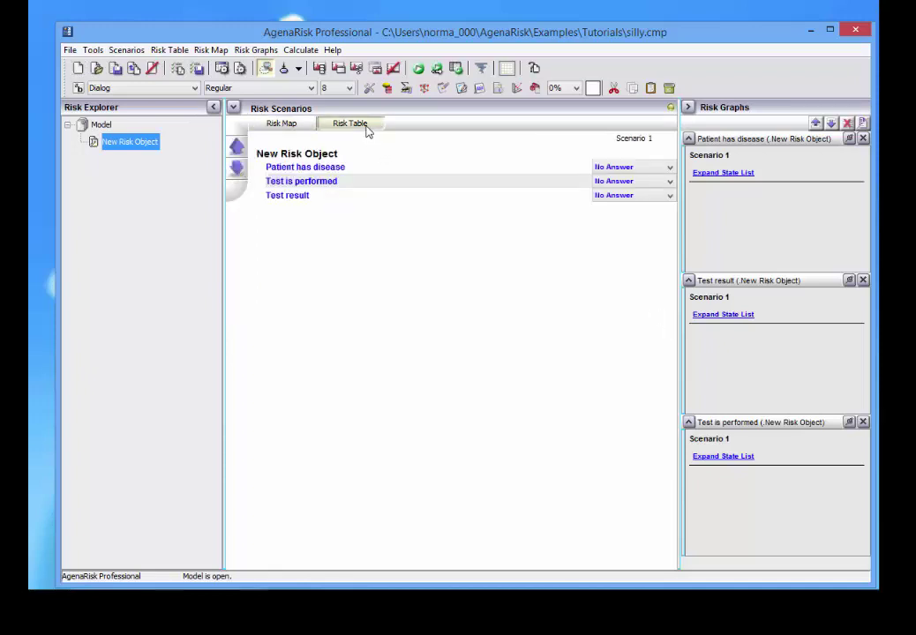
left_click(297, 129)
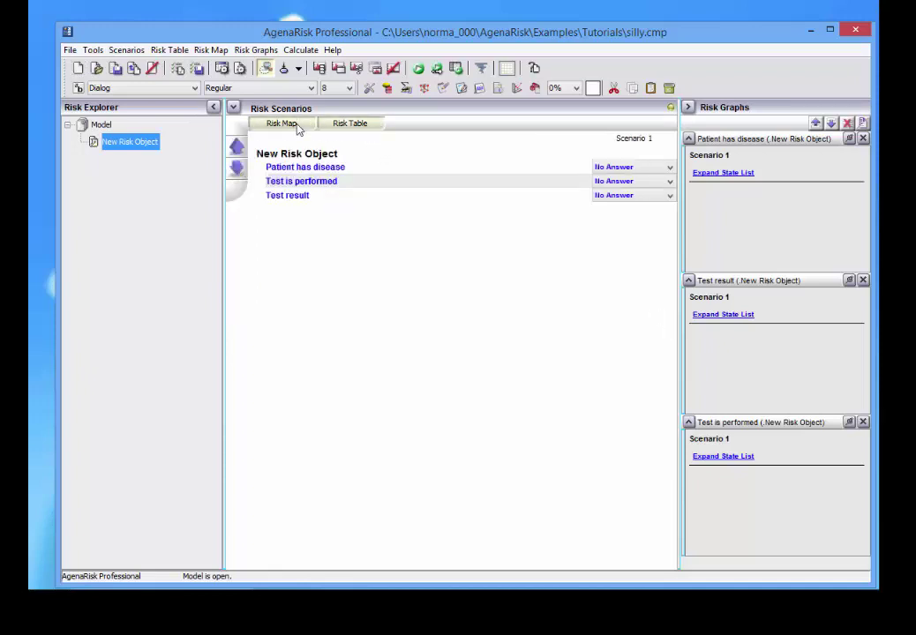
left_click(233, 107)
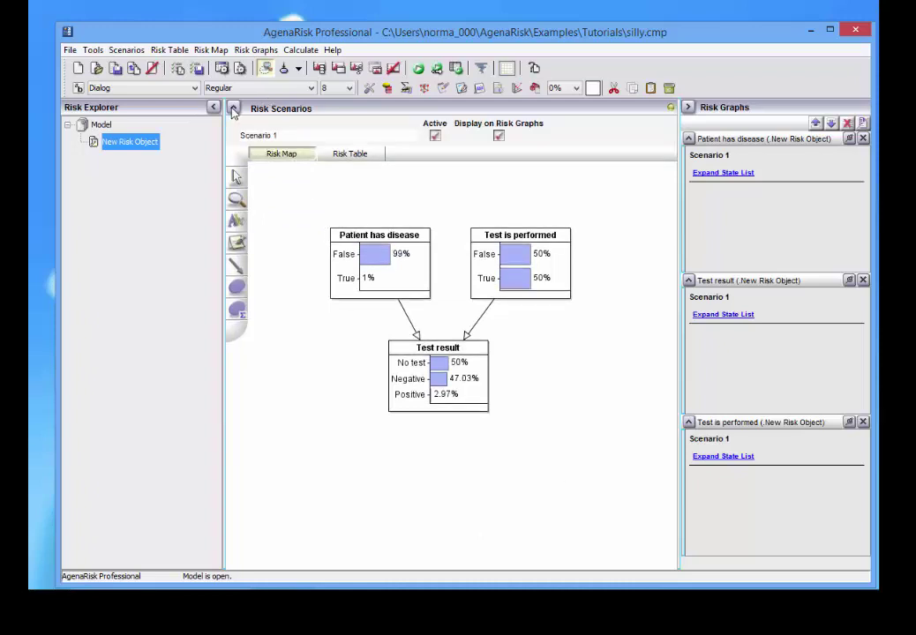
left_click(233, 108)
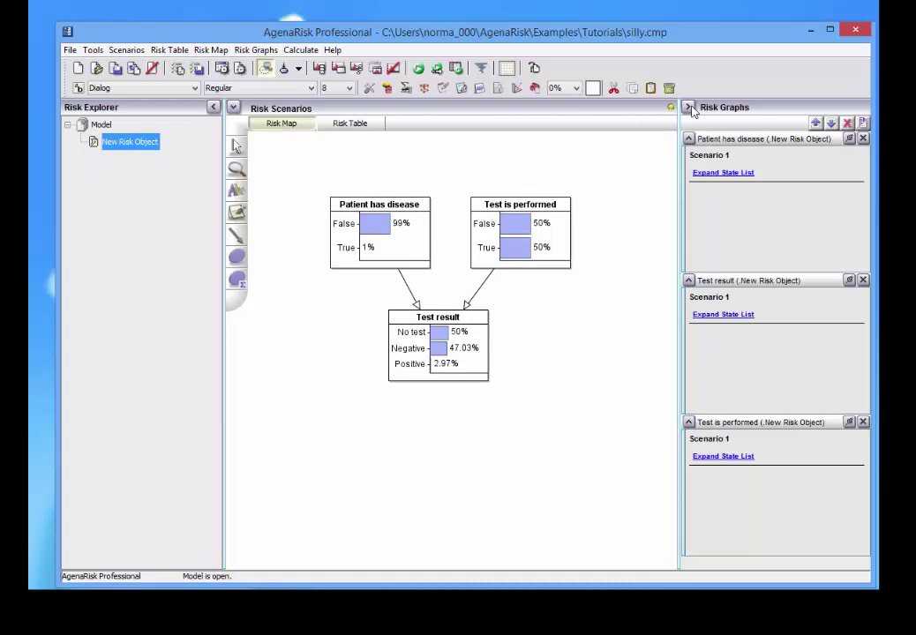
Show the Test is performed, Patient has disease and Test result graphs in the side panel.
right_click(553, 240)
mouse_move(706, 246)
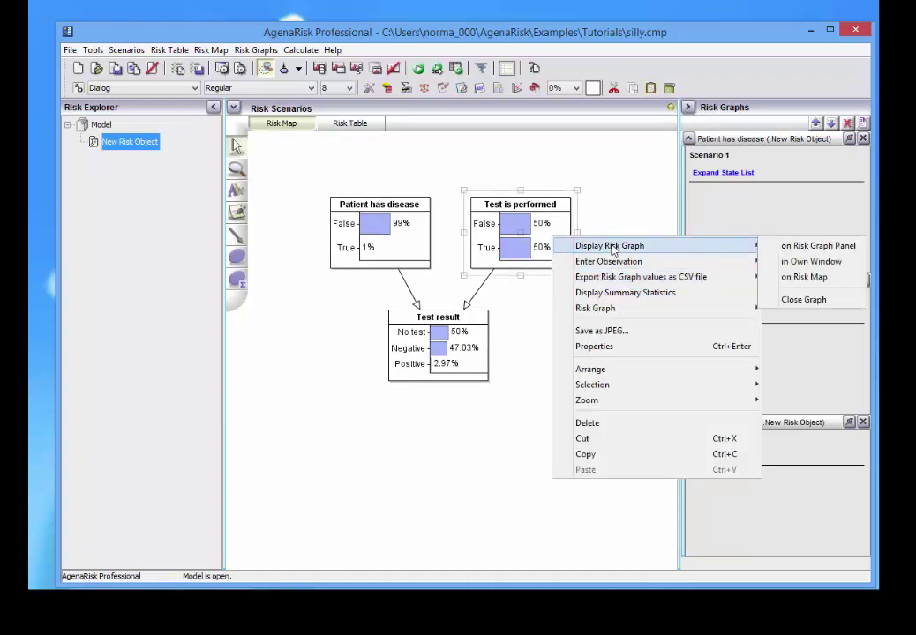
left_click(817, 248)
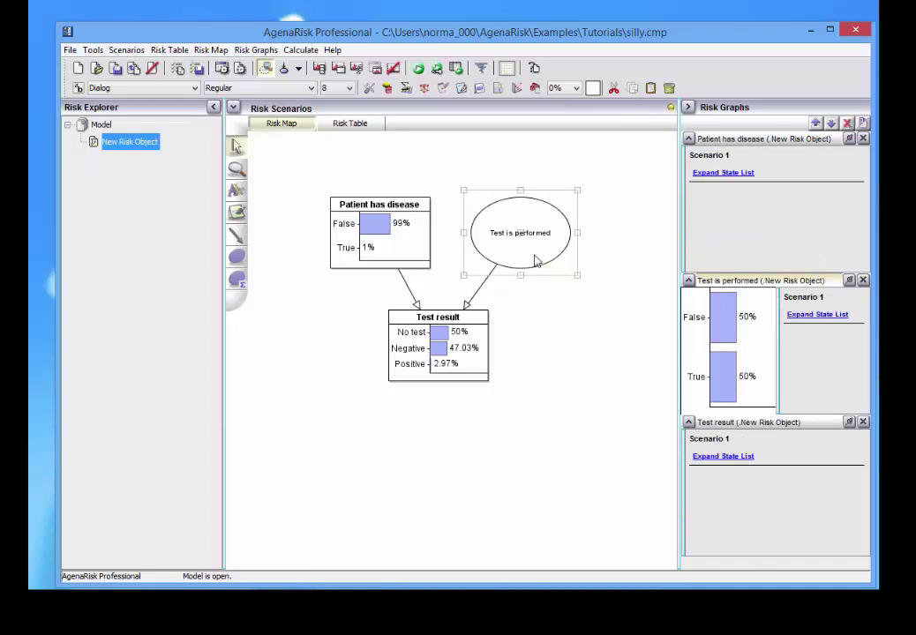
left_click(441, 256)
left_click(379, 255)
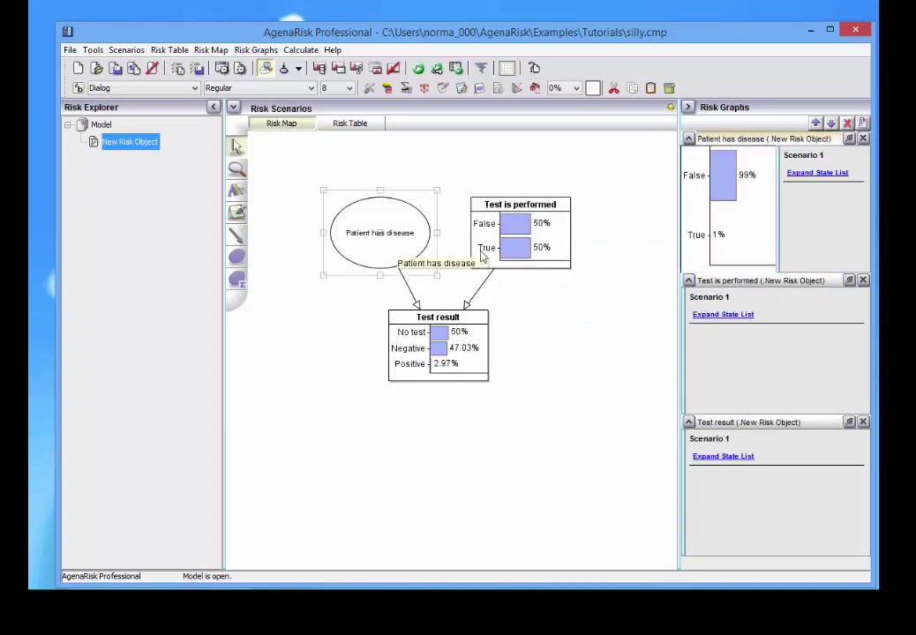
left_click(542, 257)
left_click(459, 364)
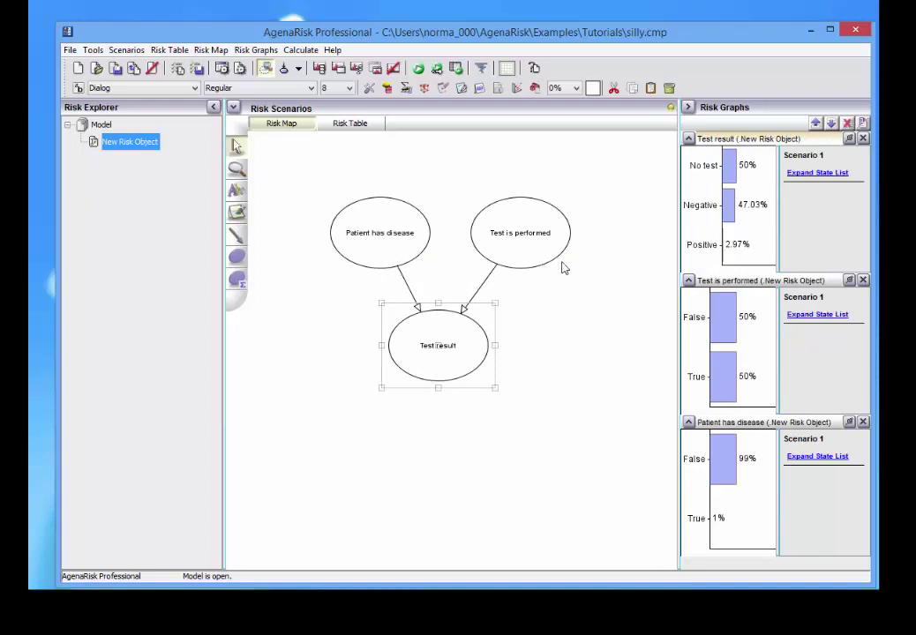
Display each of the three nodes' graphs inside its node on the risk map.
left_click(511, 254)
left_click(510, 254)
left_click(370, 245)
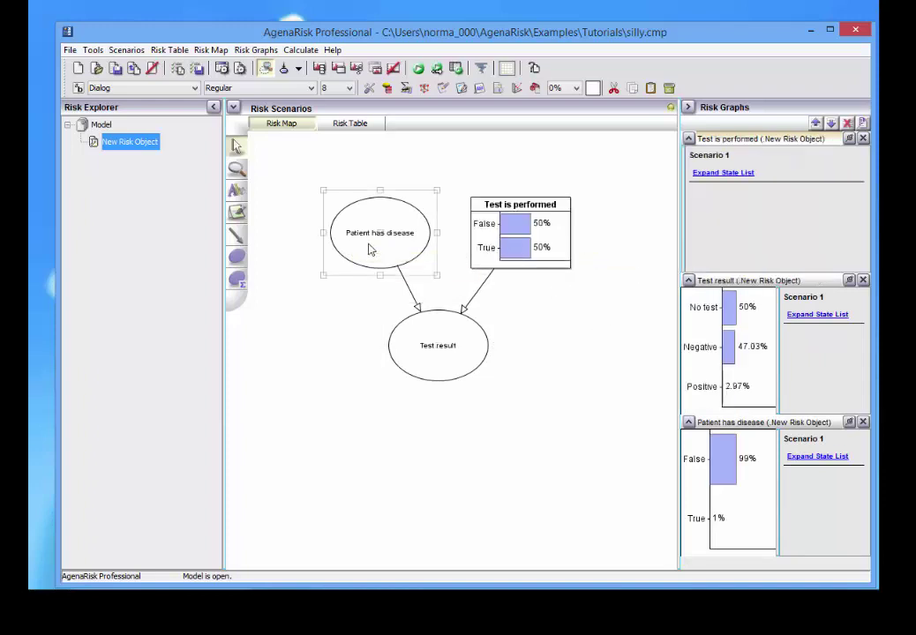
left_click(366, 245)
left_click(418, 368)
left_click(418, 368)
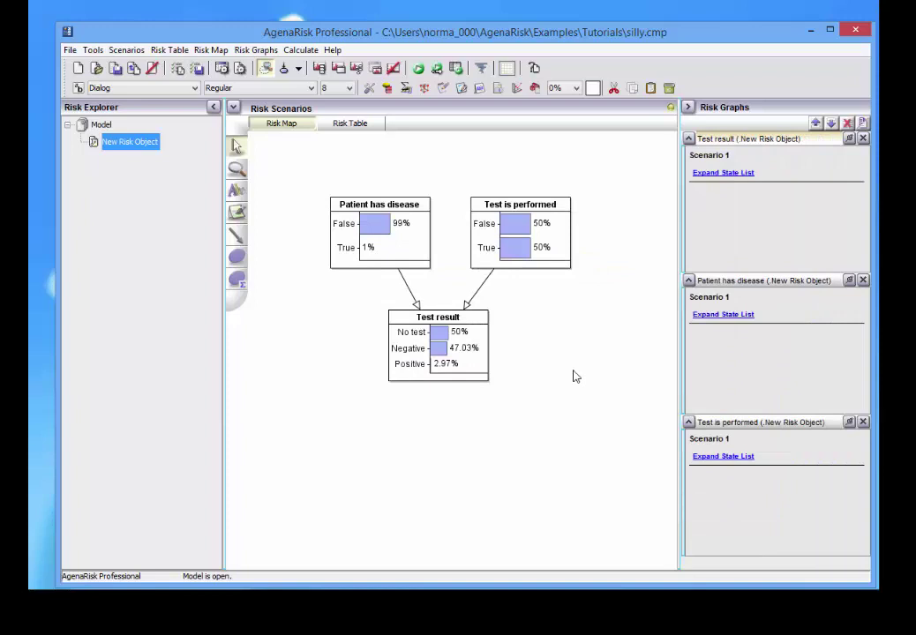
Move all three graphs back to the side panel, leaving plain ellipses on the map.
left_click(418, 251)
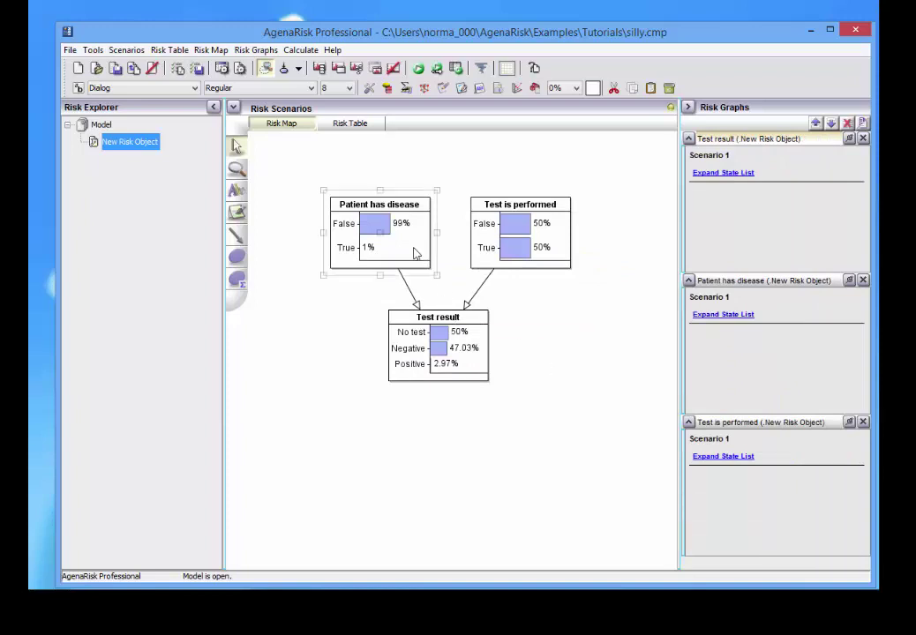
left_click(419, 251)
left_click(519, 253)
left_click(518, 254)
left_click(468, 362)
left_click(469, 362)
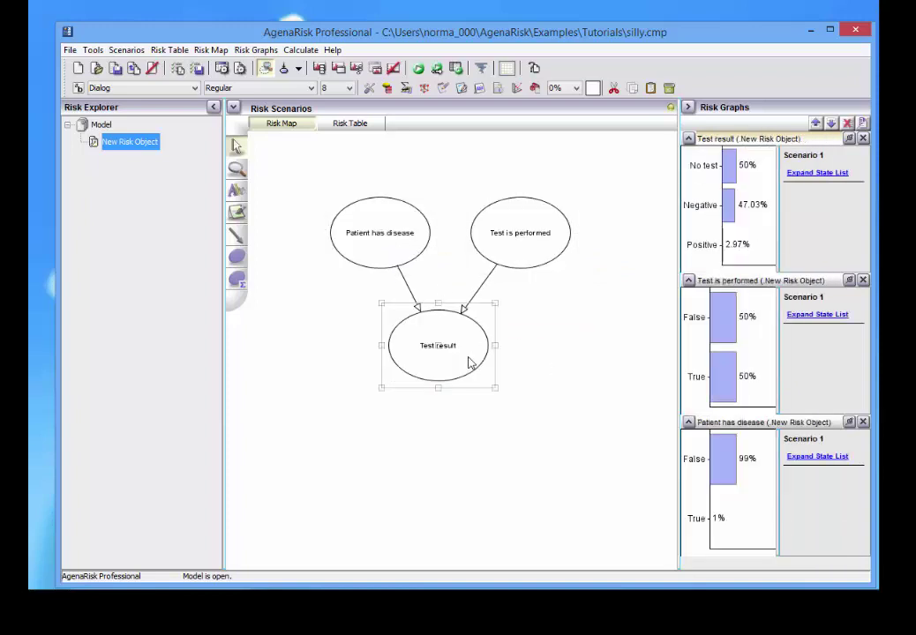
Add a New Node left of Test result, linked from Patient has disease.
left_click(246, 259)
left_click(292, 367)
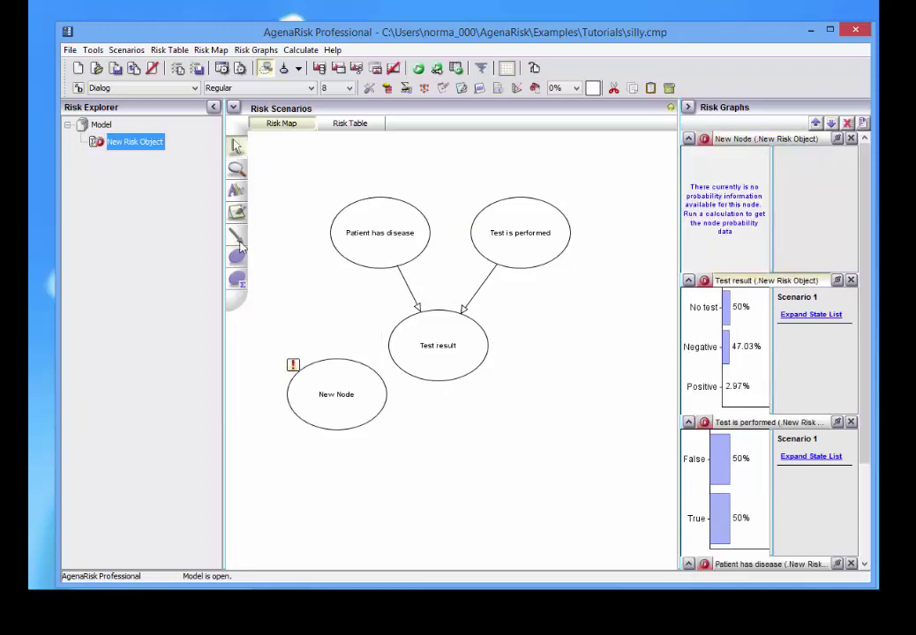
left_click(239, 241)
left_click_drag(374, 245, 336, 418)
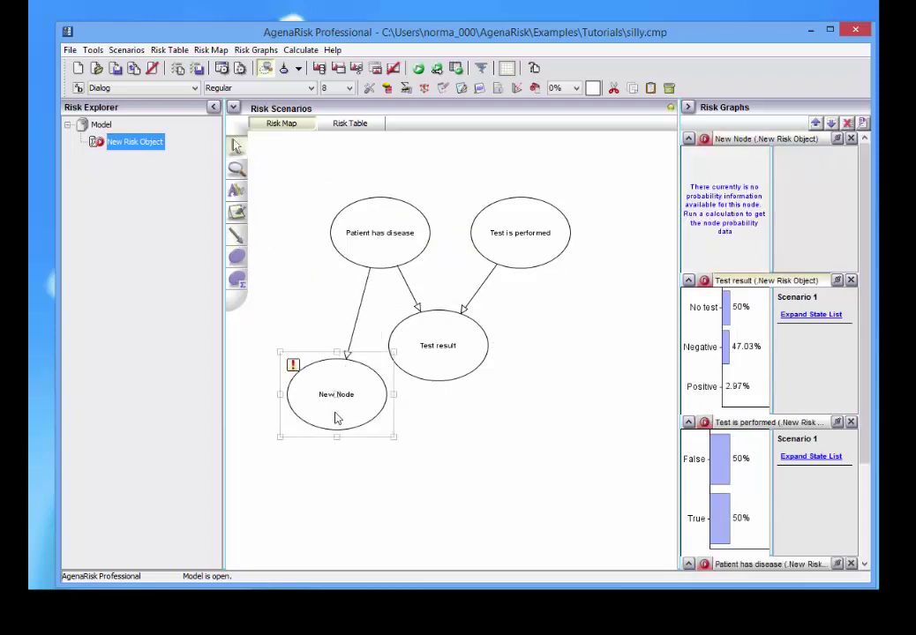
Delete the New Node and show every node's graph inside the map.
right_click(351, 415)
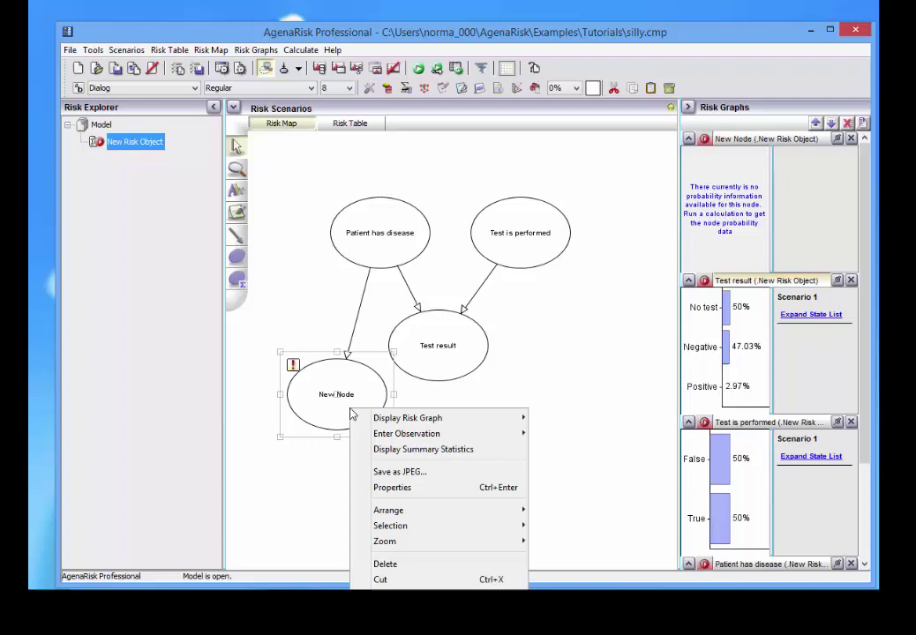
left_click(392, 567)
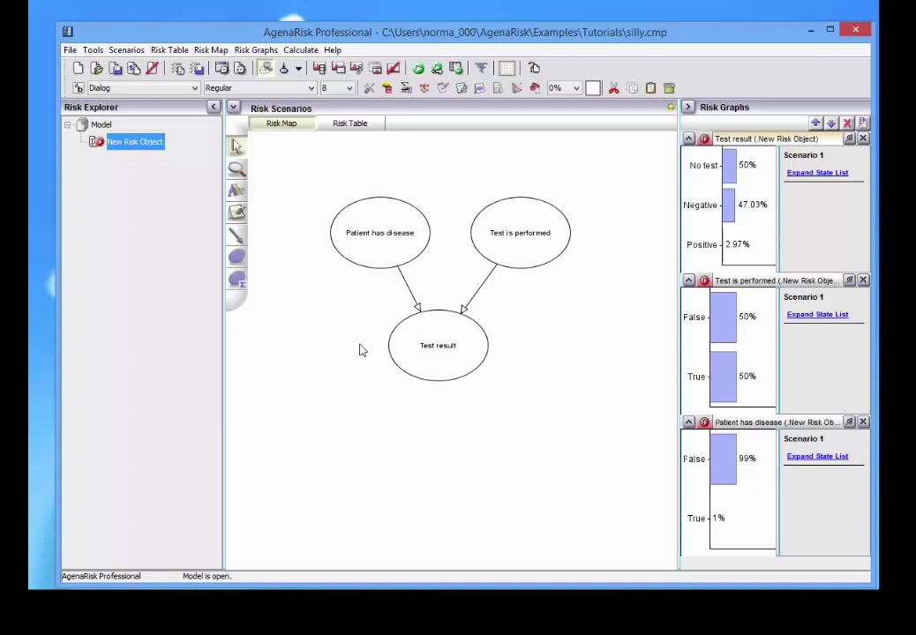
left_click(465, 361)
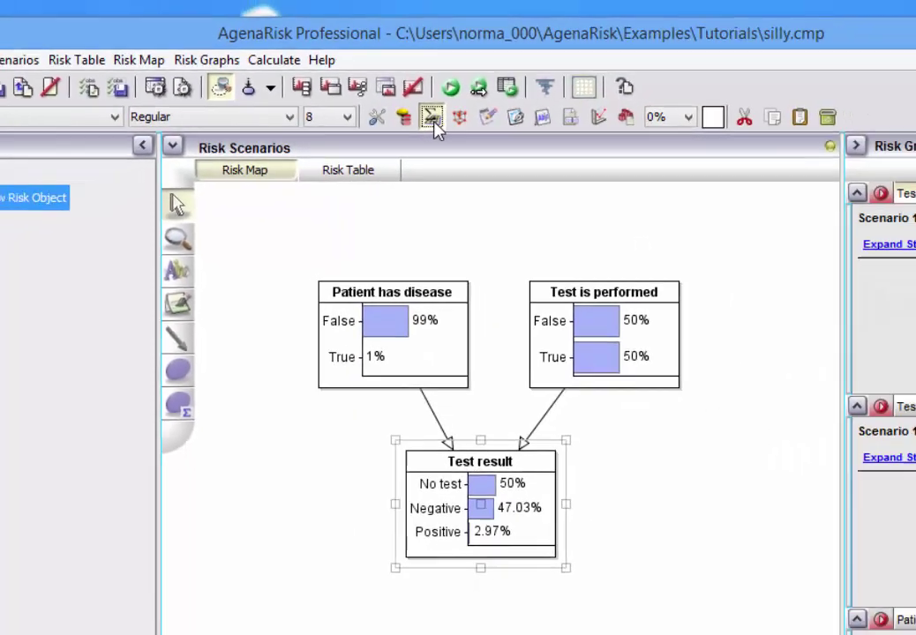
Open the Test result probability table and widen its parent-name column.
left_click(432, 118)
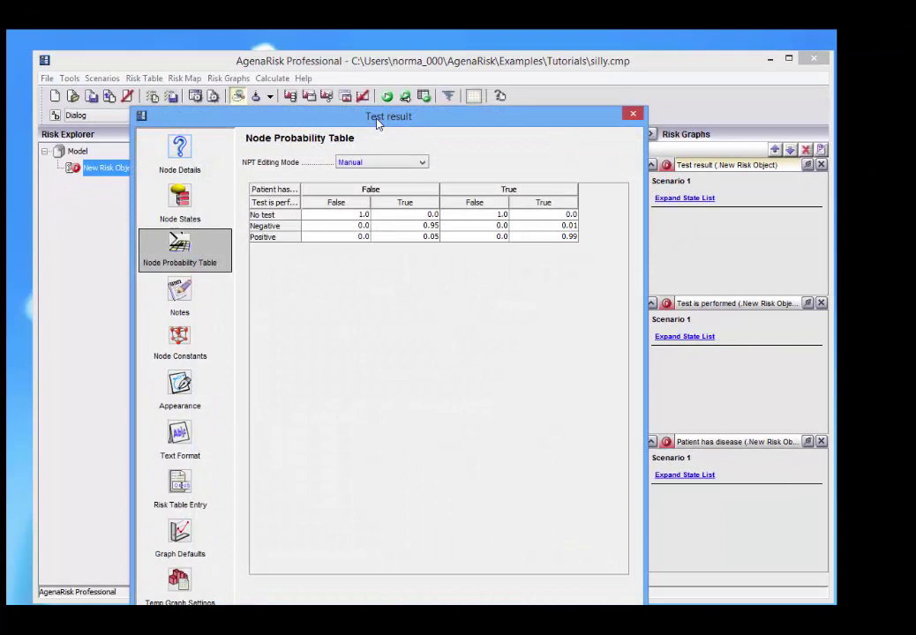
left_click_drag(300, 190, 342, 190)
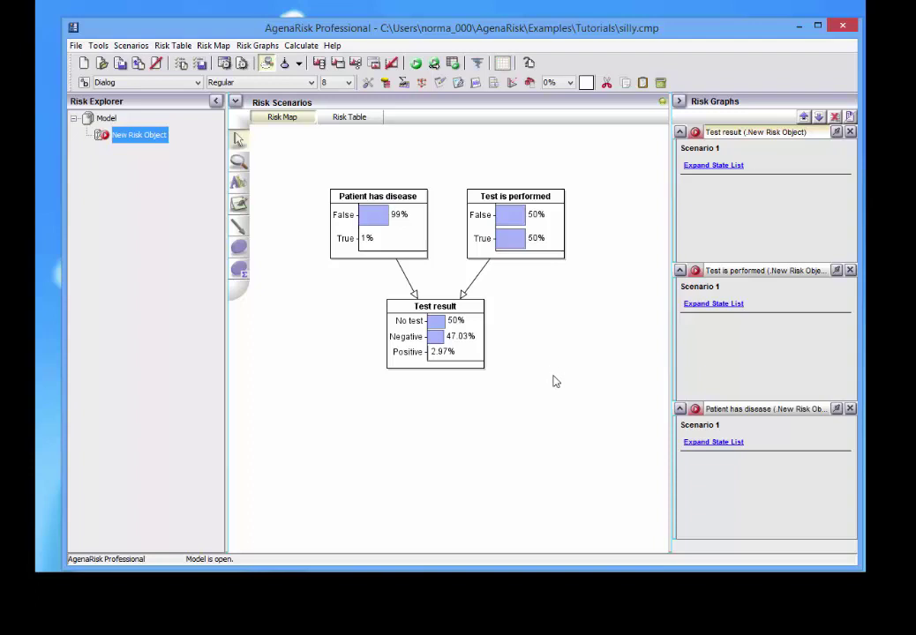
Enter a Positive Test result observation in Scenario 1 and calculate, raising disease to 16.667%.
right_click(475, 346)
mouse_move(528, 366)
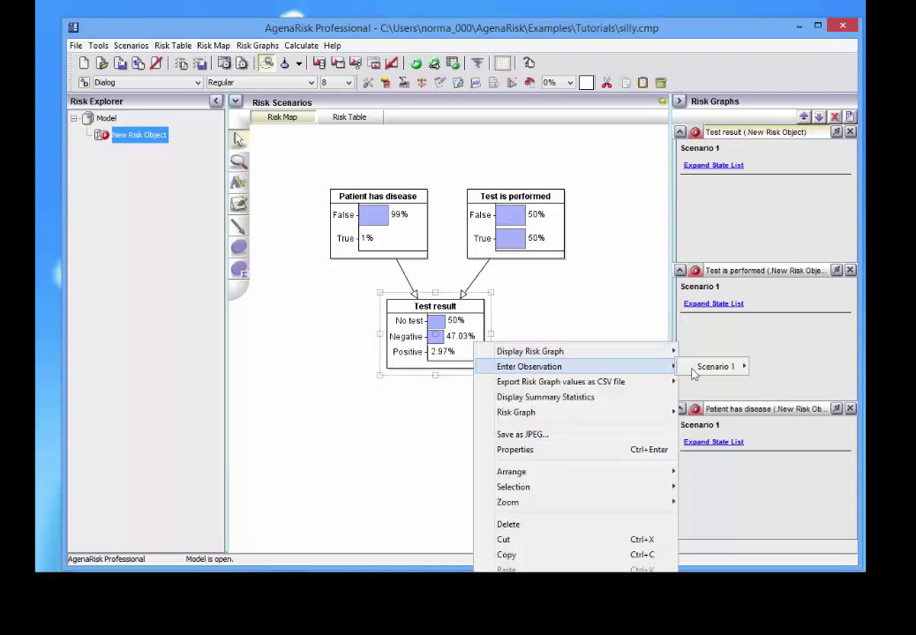
left_click(783, 370)
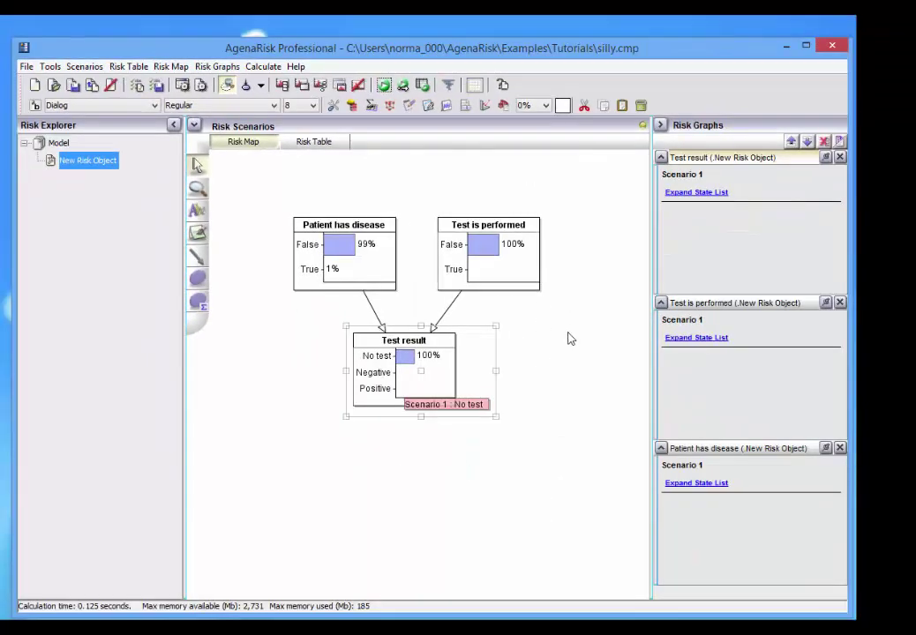
right_click(452, 367)
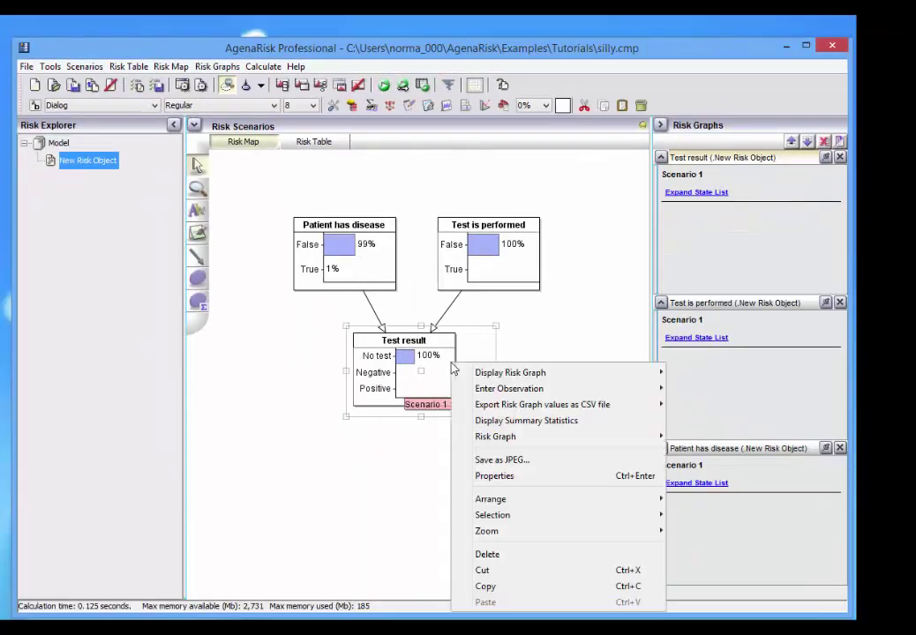
mouse_move(542, 389)
mouse_move(706, 389)
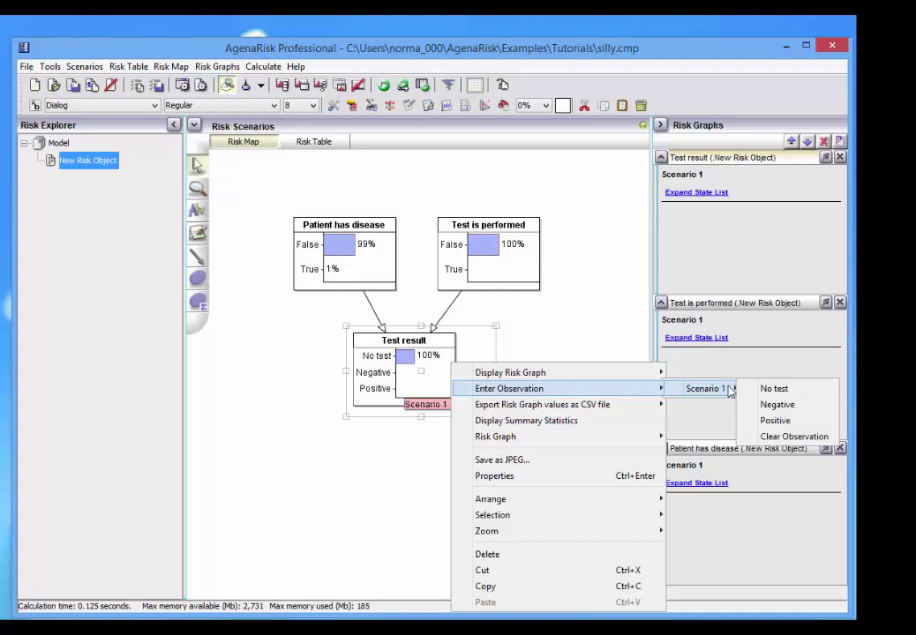
left_click(766, 421)
left_click(384, 85)
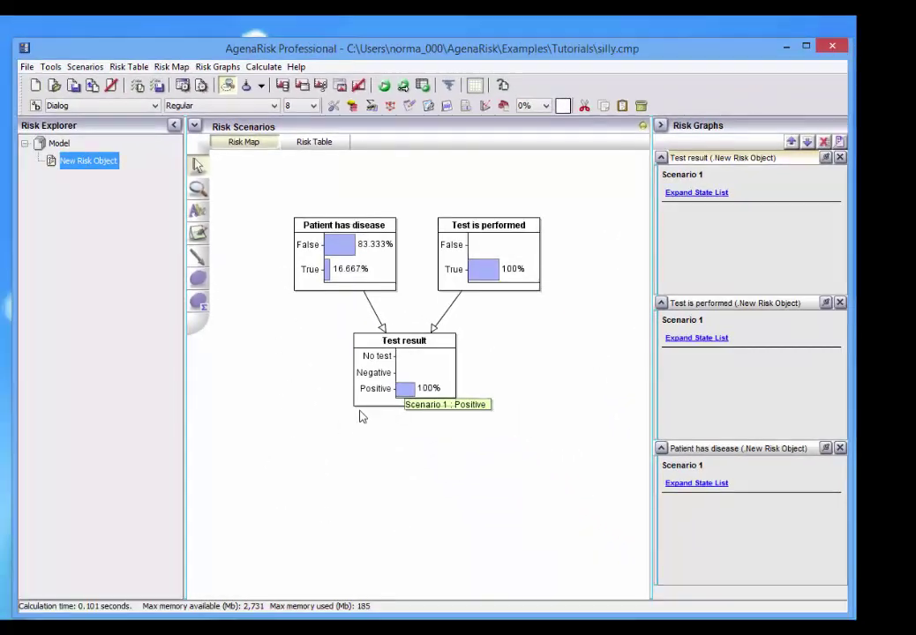
Re-enter Positive, then clear the observation and recalculate back to 1% True and 2.97% Positive.
right_click(430, 367)
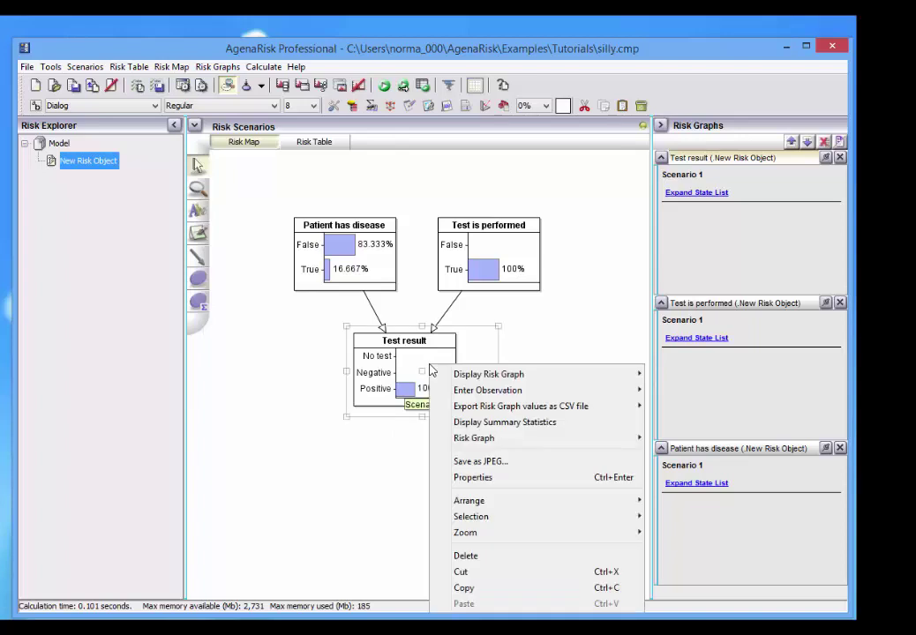
mouse_move(529, 392)
mouse_move(715, 393)
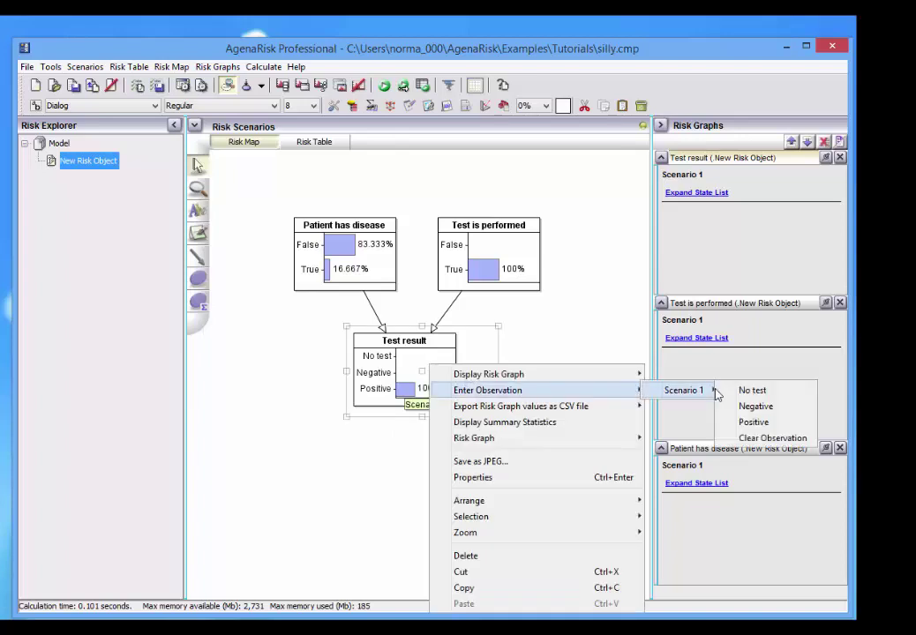
left_click(754, 422)
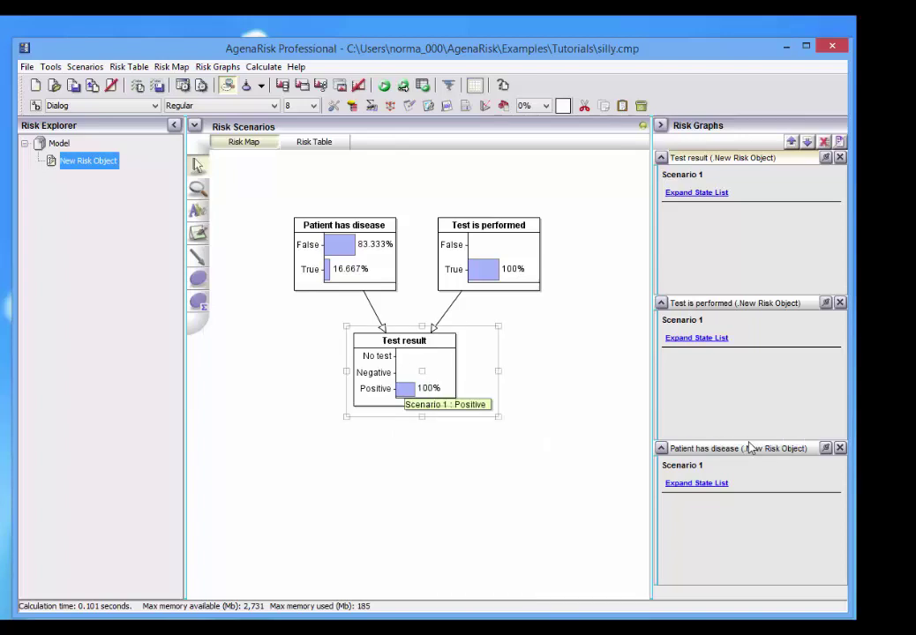
left_click(385, 87)
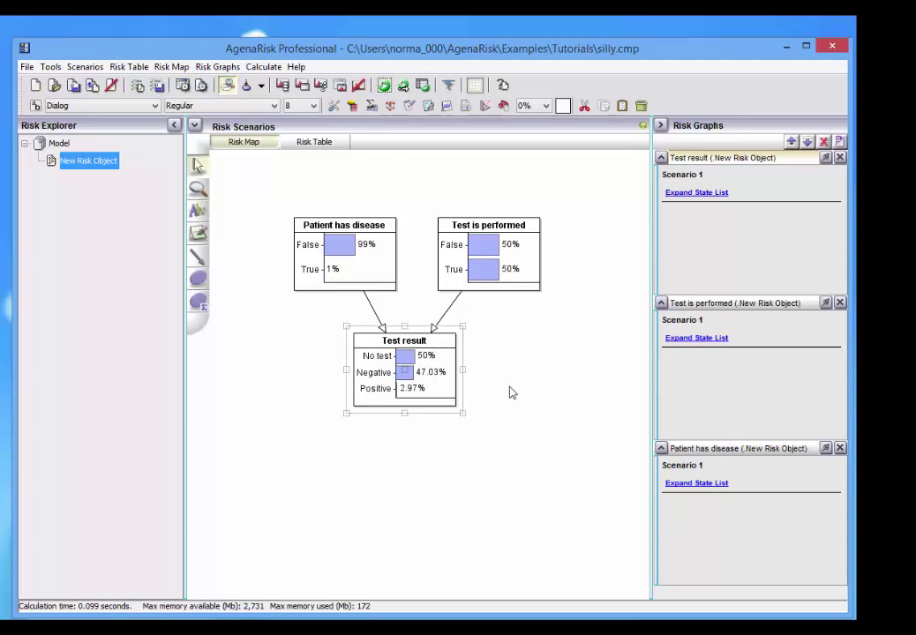
left_click(512, 392)
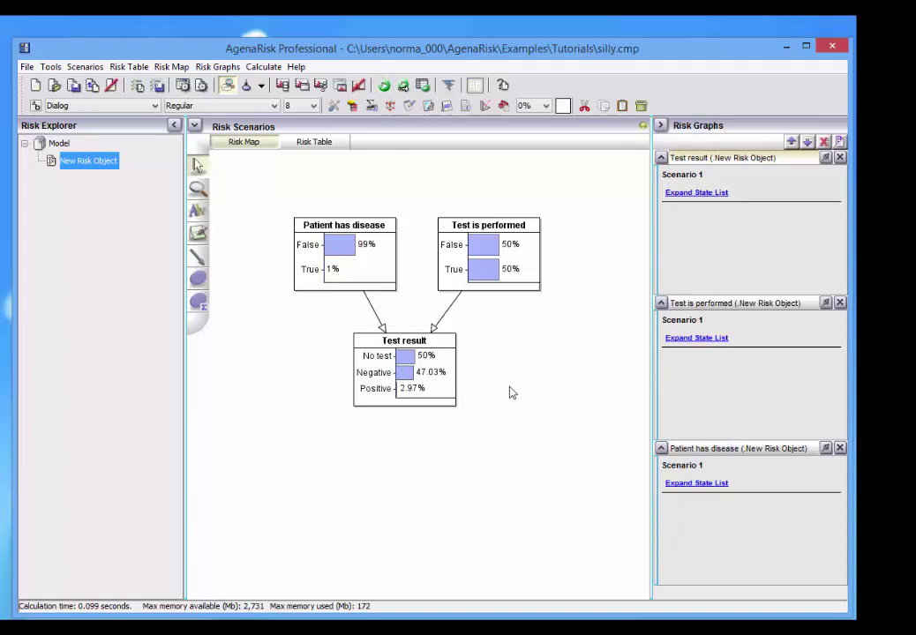
left_click(175, 127)
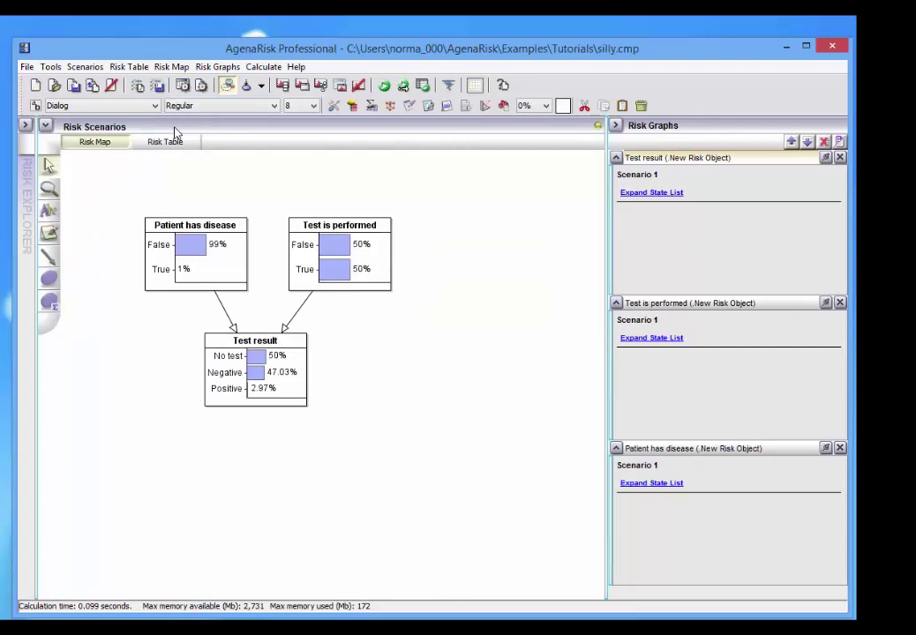
Move the Patient has disease graph off the map onto the Risk Graph Panel.
left_click(25, 126)
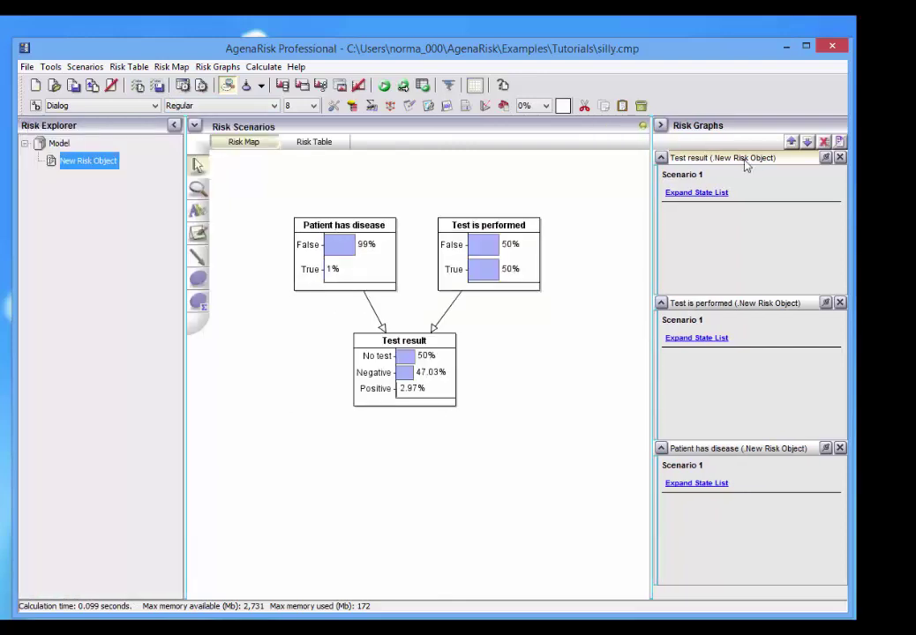
left_click(661, 127)
left_click(838, 124)
right_click(343, 267)
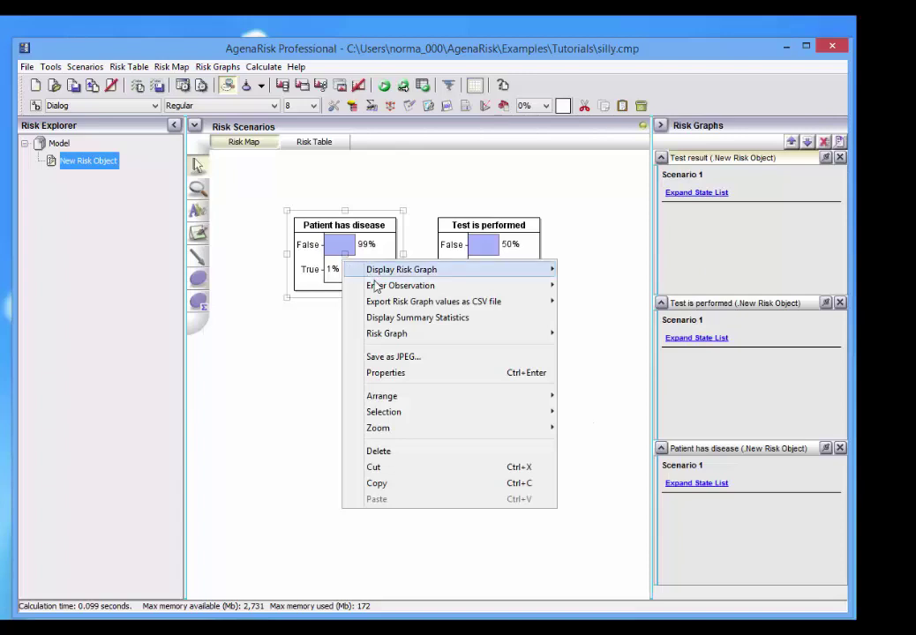
mouse_move(382, 291)
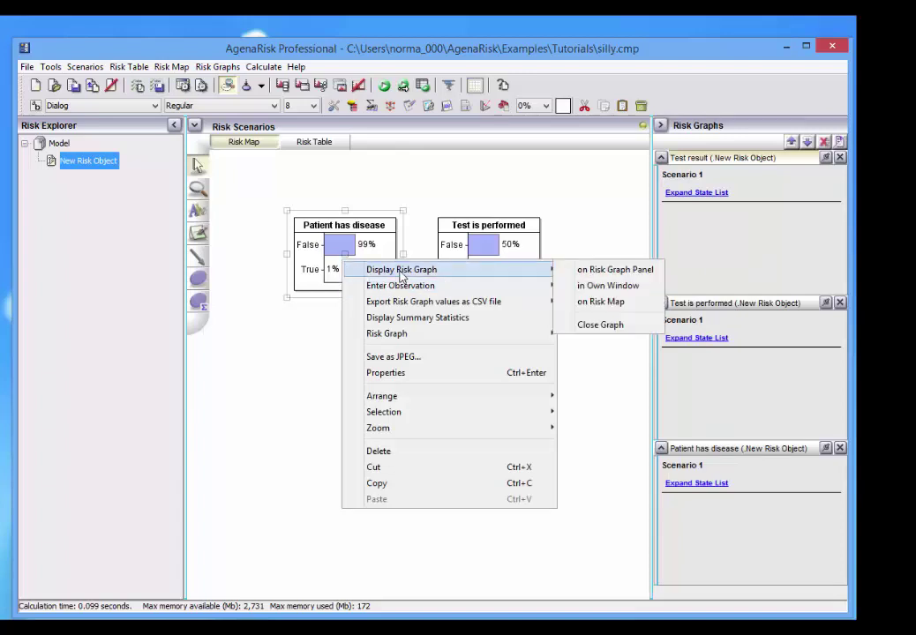
left_click(622, 277)
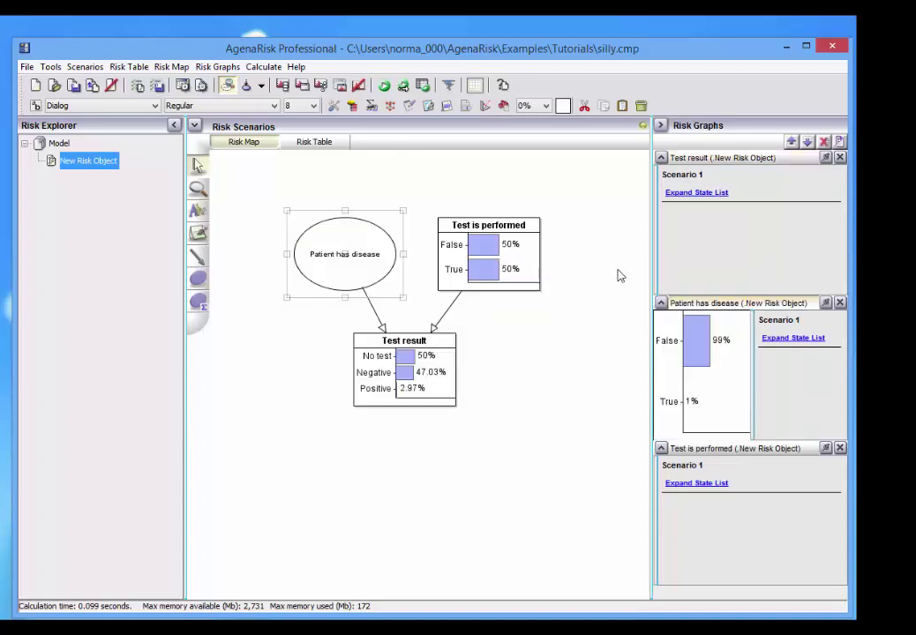
Show the Patient has disease graph in its own window, reposition it, then close it.
right_click(348, 274)
mouse_move(433, 277)
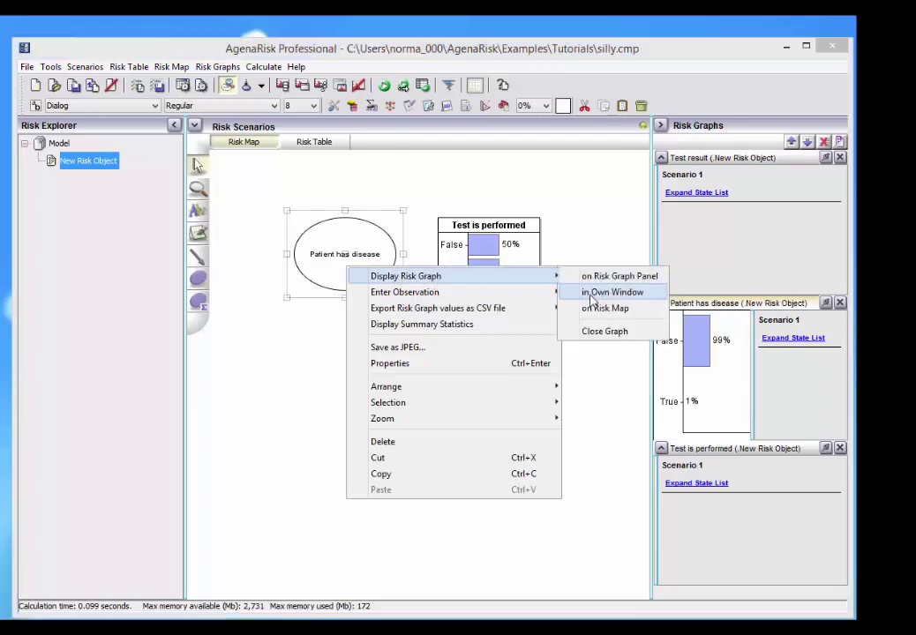
left_click(591, 295)
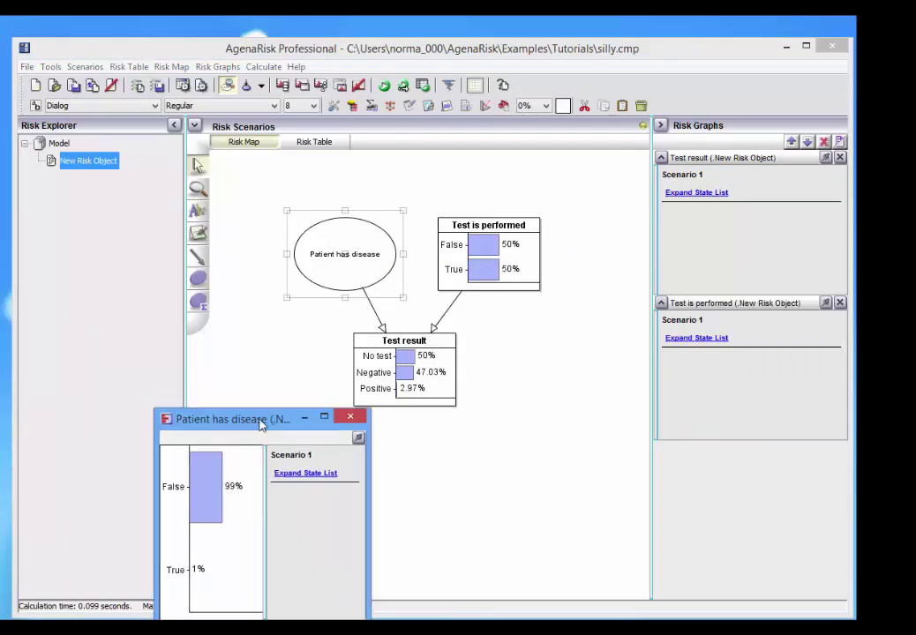
left_click_drag(261, 426, 344, 458)
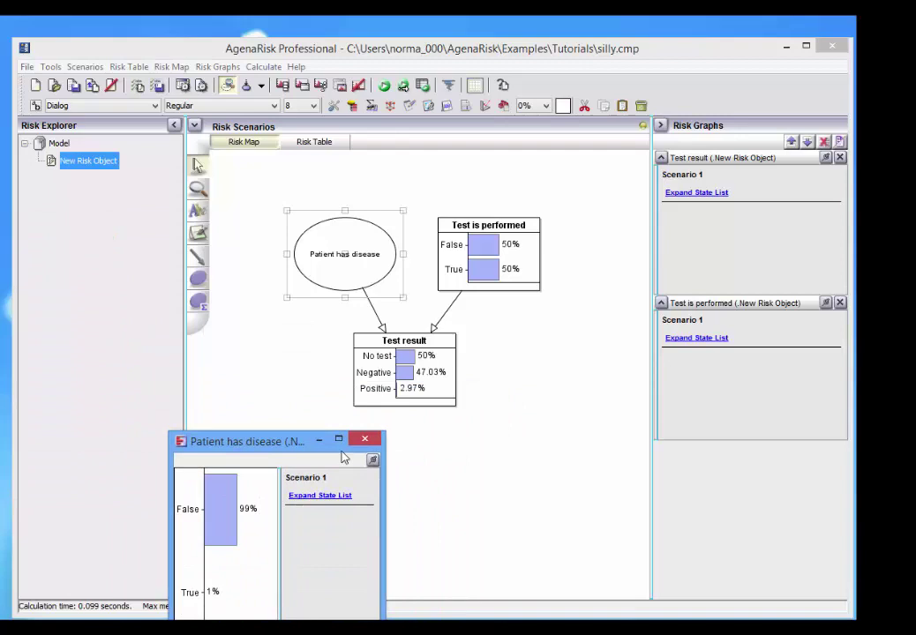
left_click(368, 437)
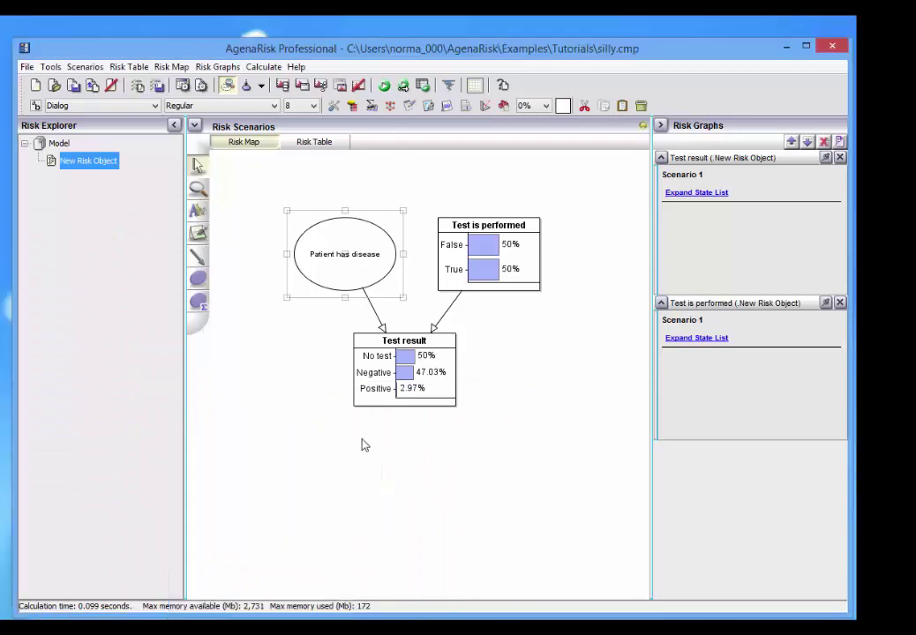
View Patient has disease summary statistics listing False 0.99 and True 0.01, then close them.
right_click(347, 288)
left_click(420, 345)
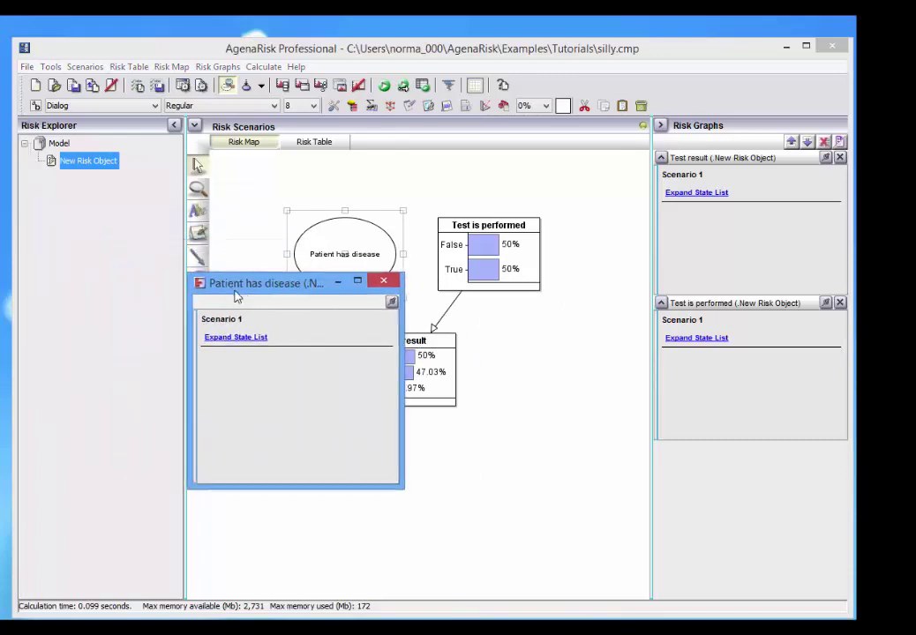
left_click(227, 334)
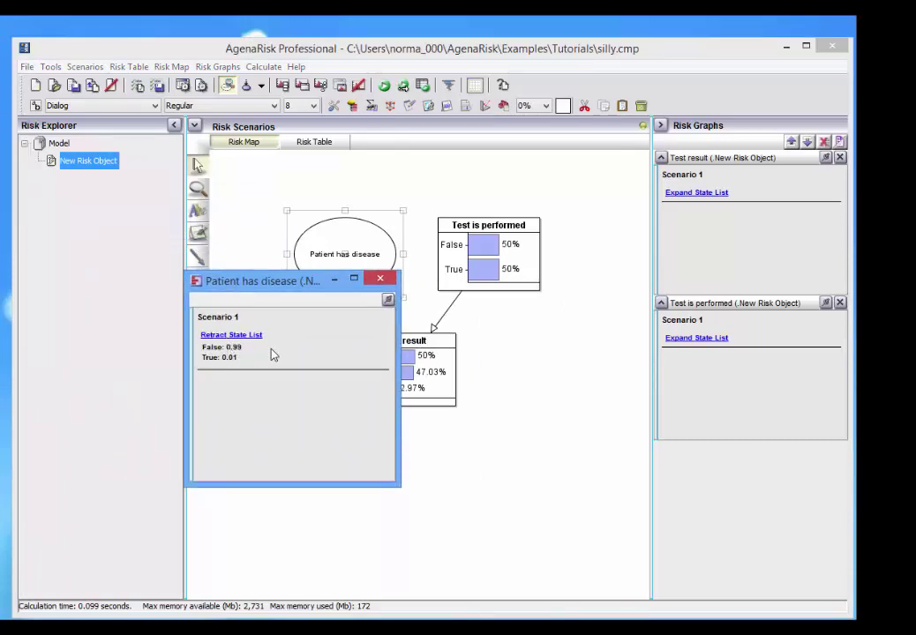
left_click(379, 282)
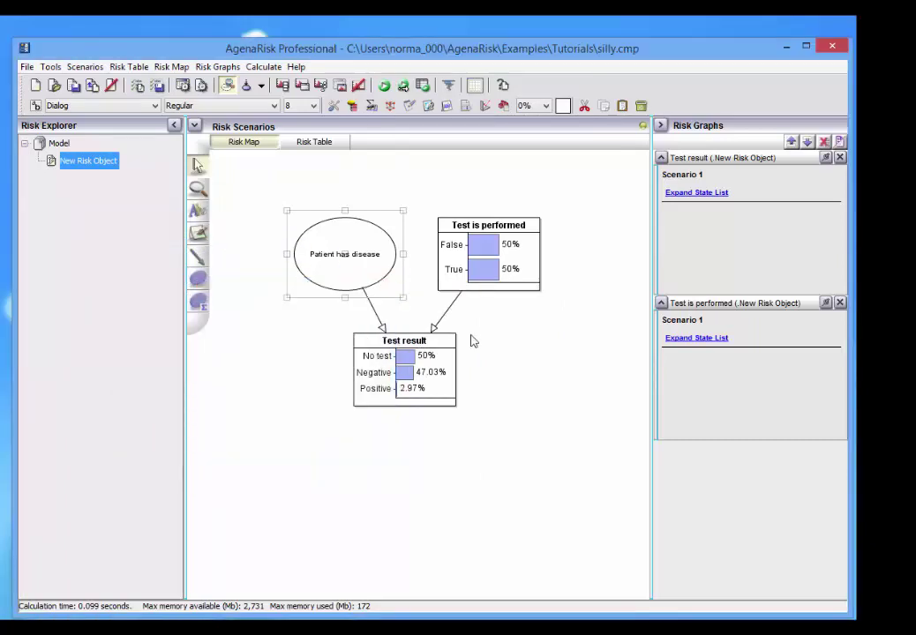
Browse the Patient has disease properties: probability table, notes, node constants and appearance.
right_click(351, 277)
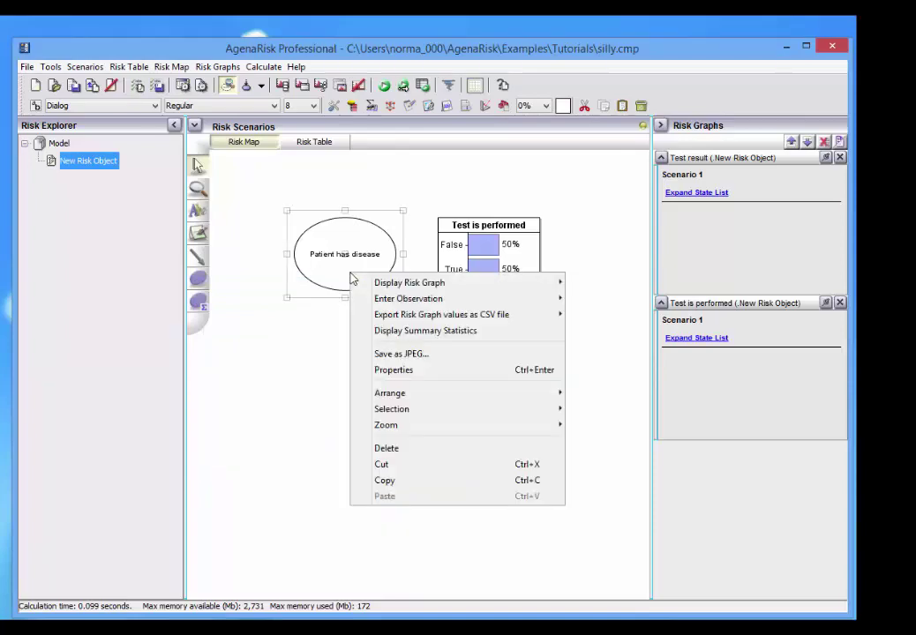
left_click(390, 370)
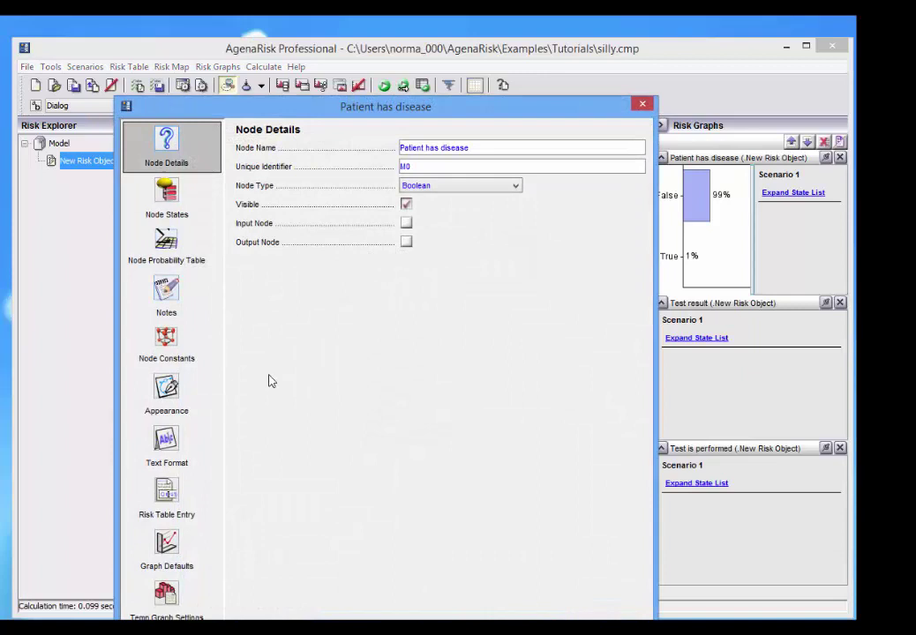
left_click(166, 242)
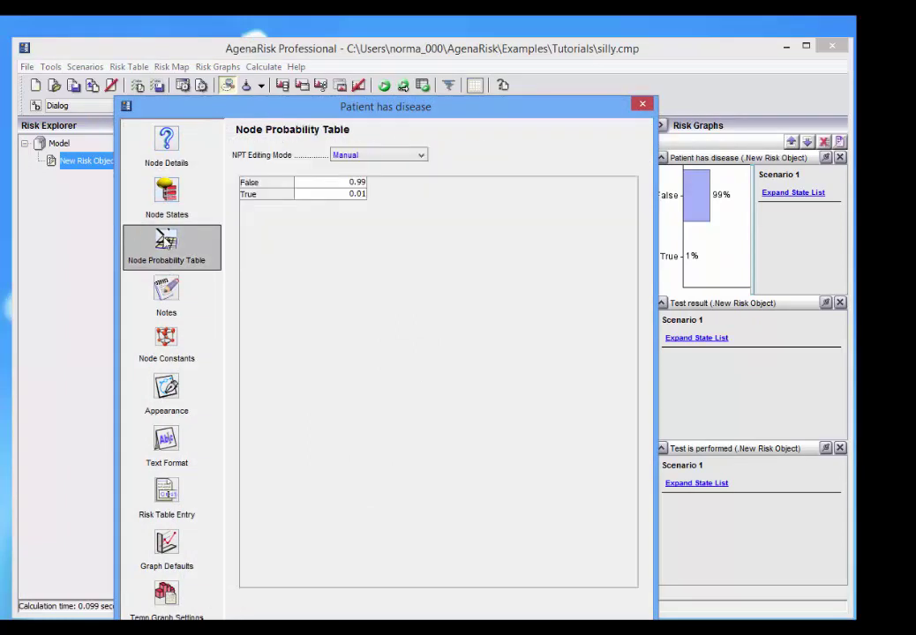
left_click(166, 292)
left_click(166, 343)
left_click(168, 388)
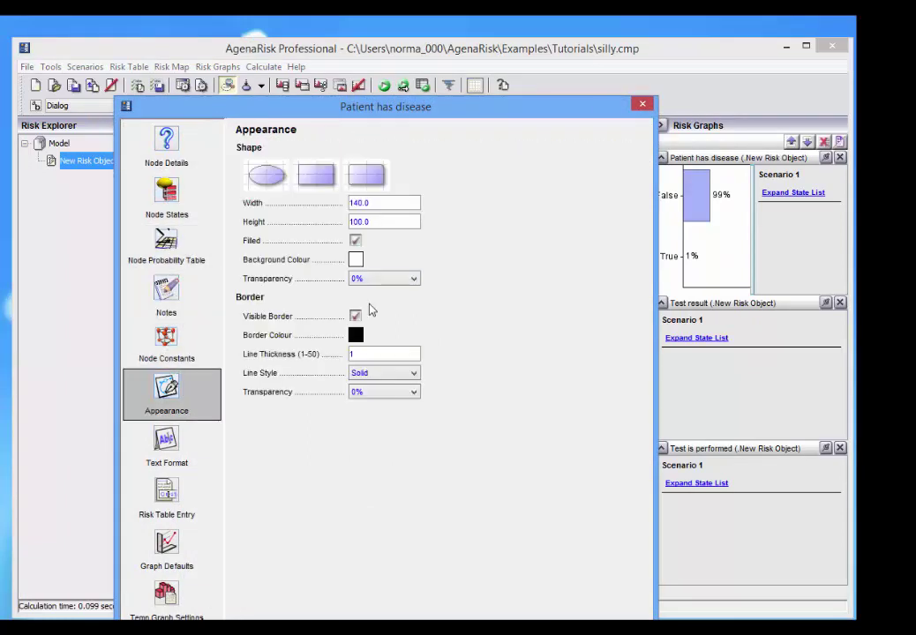
left_click(644, 106)
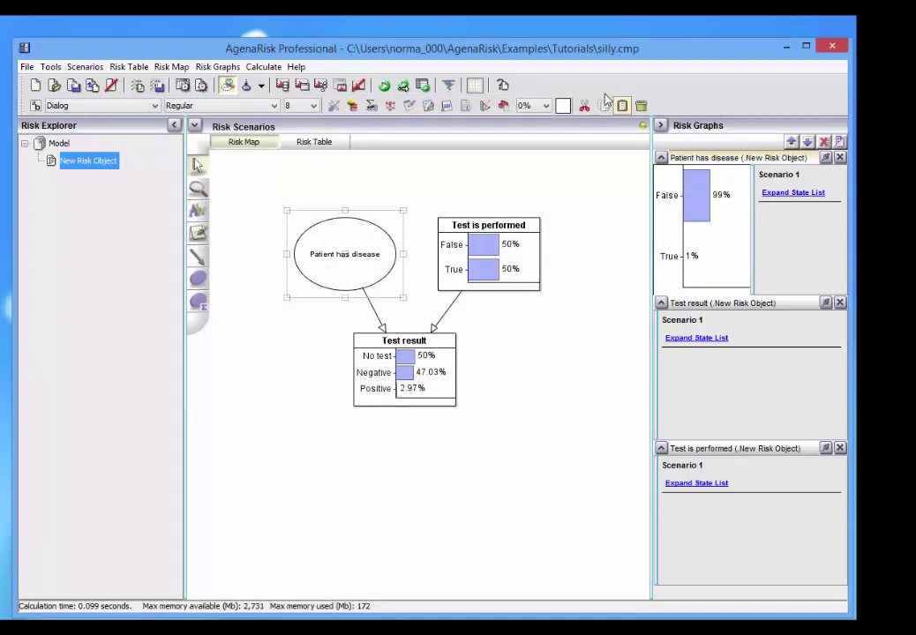
Reopen the node's 0.99/0.01 probability table from the toolbar and close it.
left_click(364, 253)
left_click(371, 106)
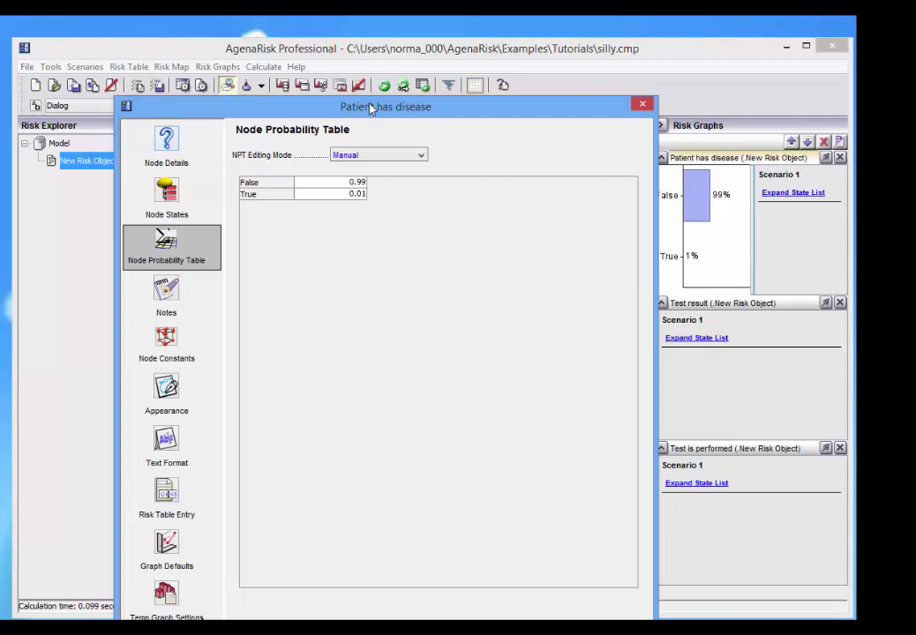
left_click(642, 107)
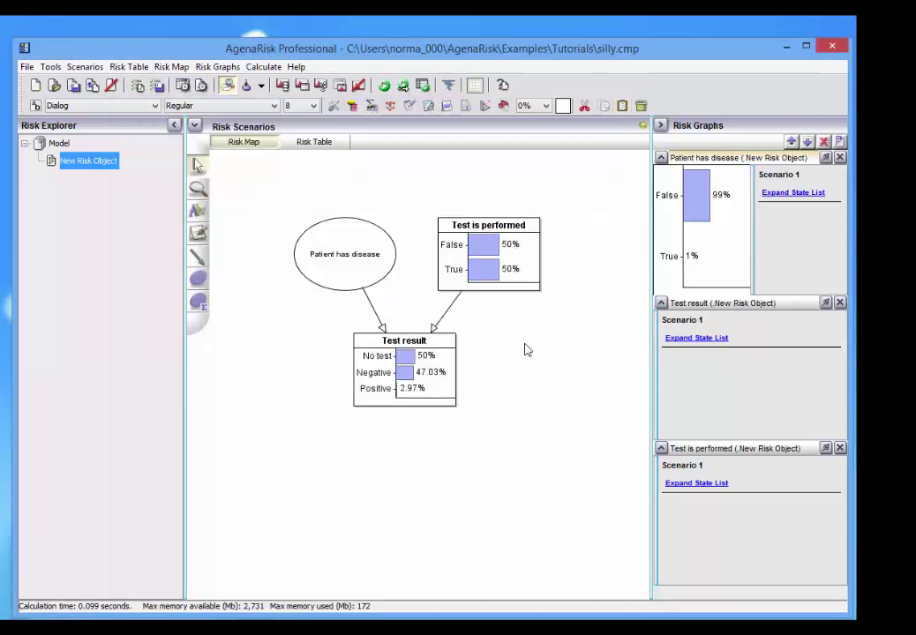
Reposition the risk object box, rename it 'main model', and view the top-level Model map.
left_click(59, 144)
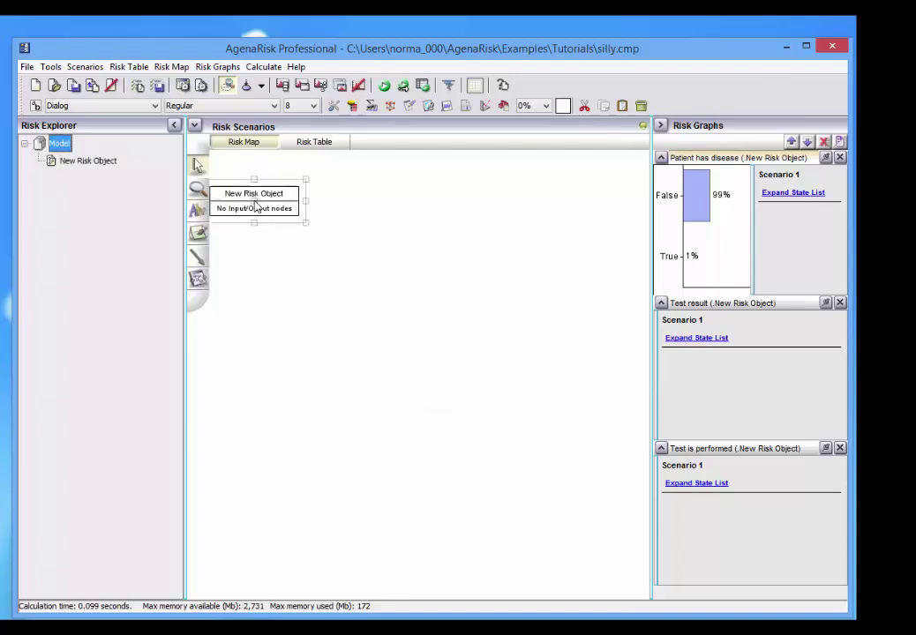
left_click_drag(223, 196, 244, 207)
left_click(317, 276)
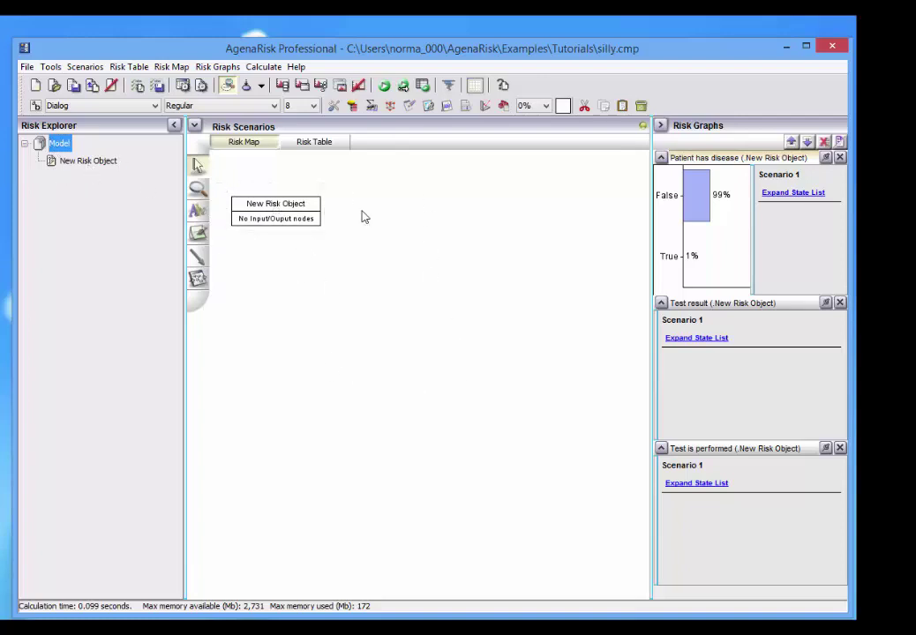
right_click(287, 217)
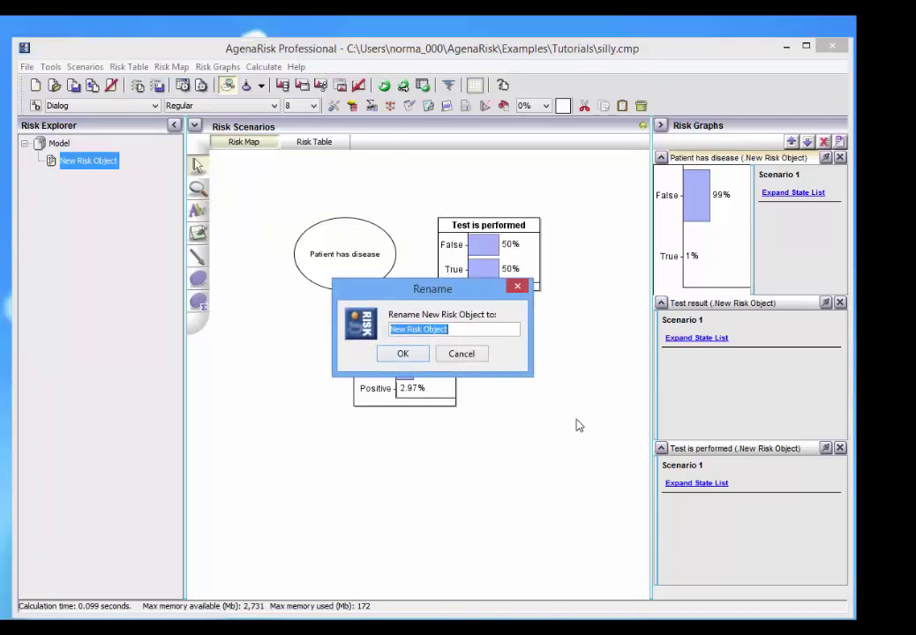
type("ma")
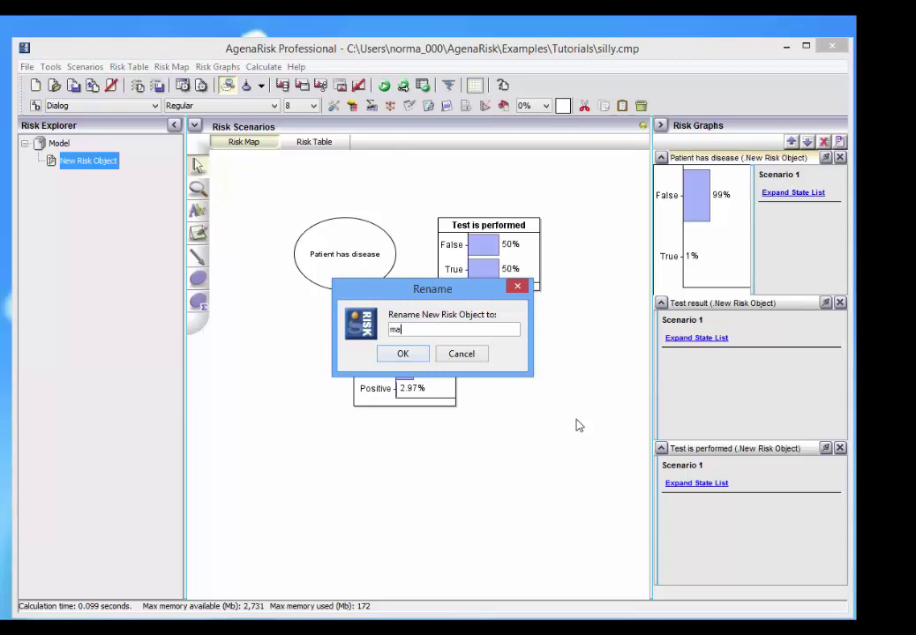
type("in model")
left_click(413, 354)
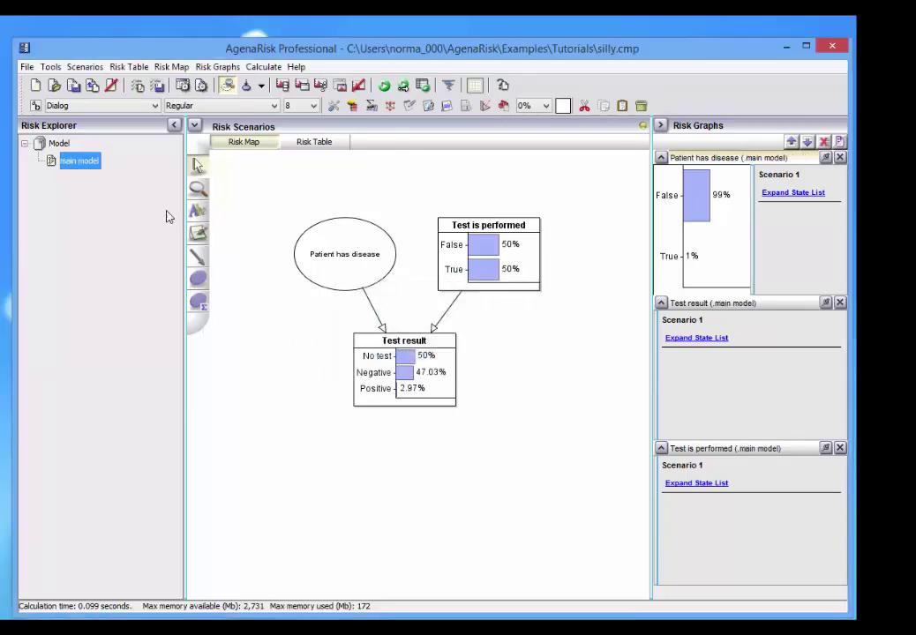
left_click(59, 143)
Add a second risk object below main model and place two New Nodes inside it.
left_click(198, 279)
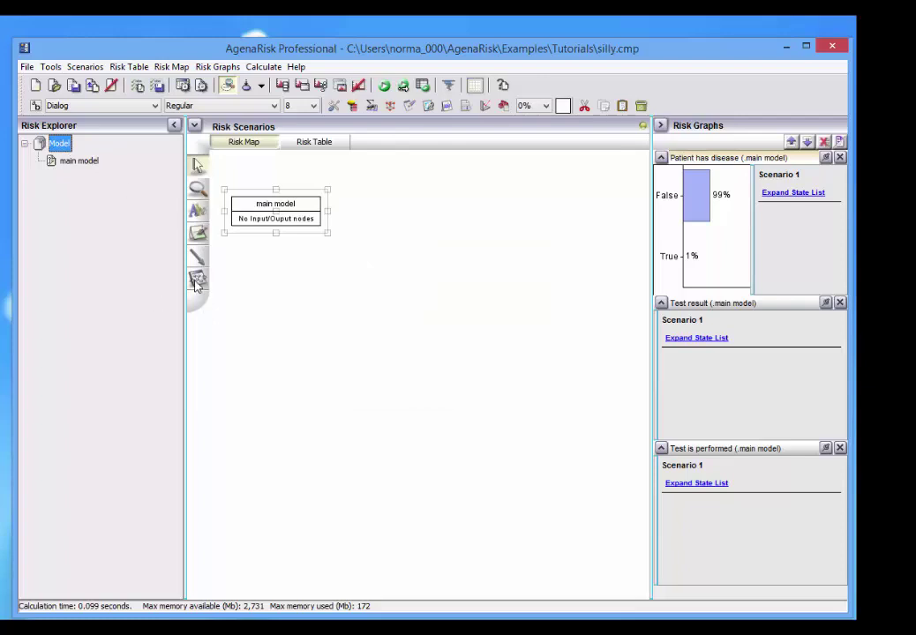
left_click(322, 322)
left_click_drag(319, 328, 306, 318)
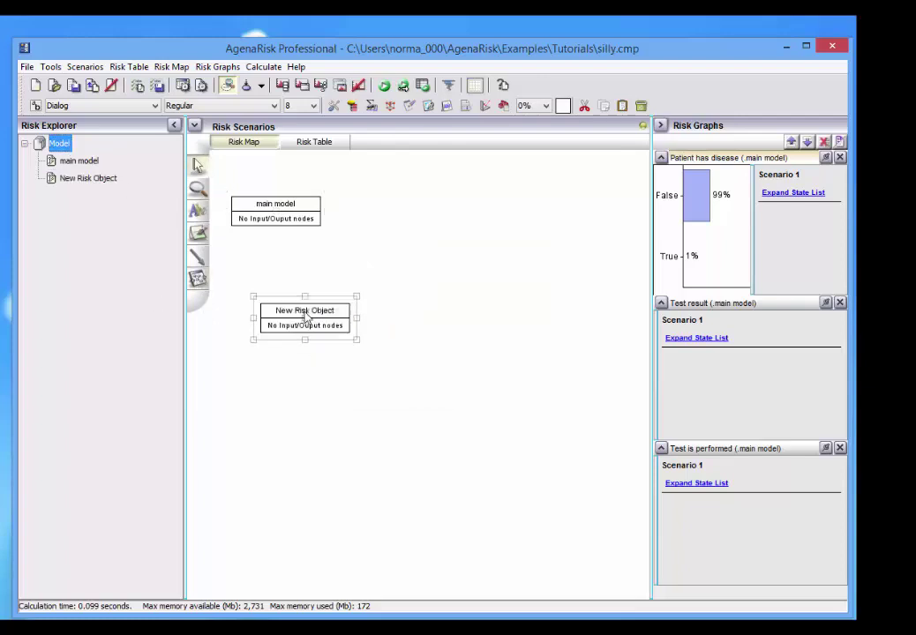
double_click(306, 318)
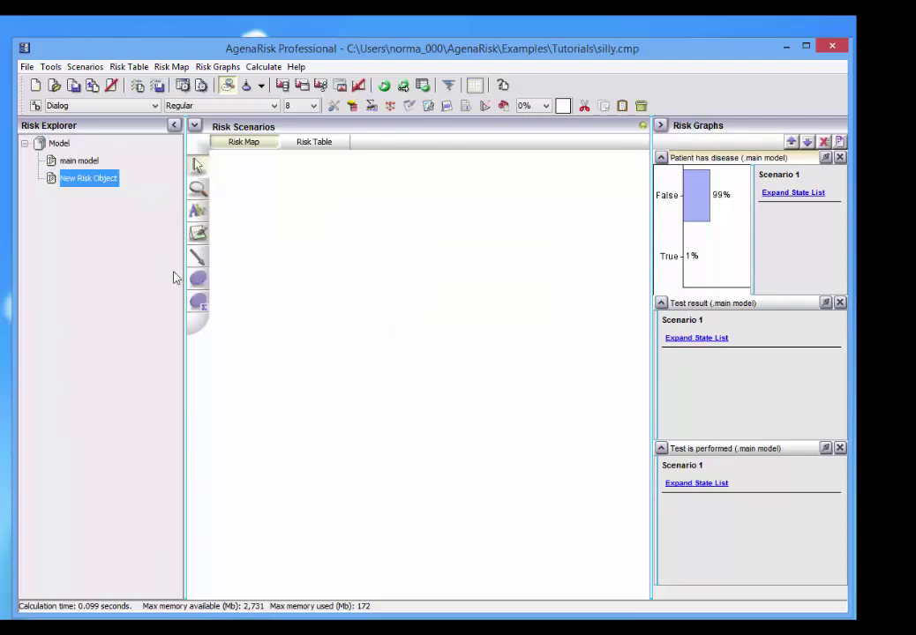
left_click(197, 279)
left_click(345, 259)
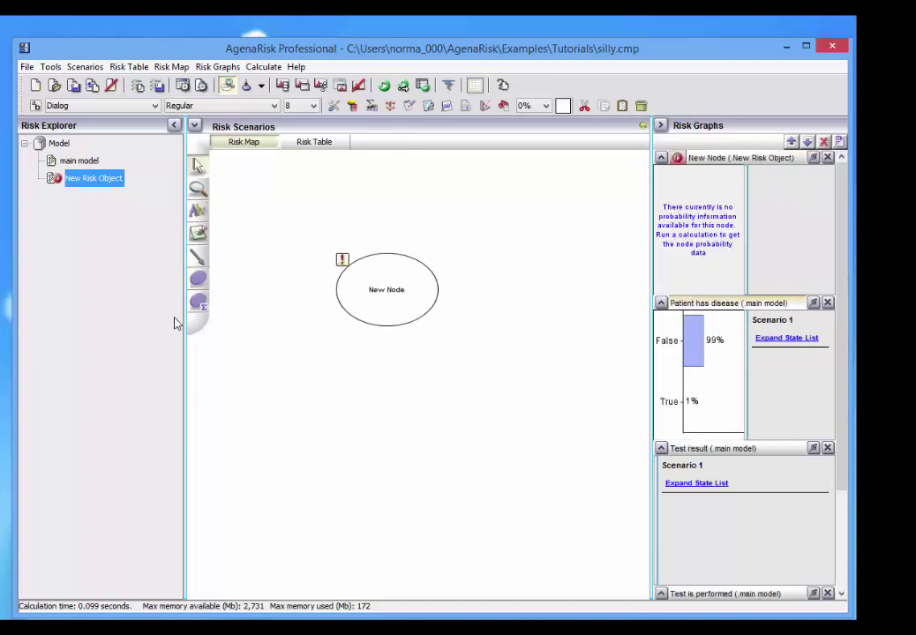
left_click(198, 279)
left_click(346, 386)
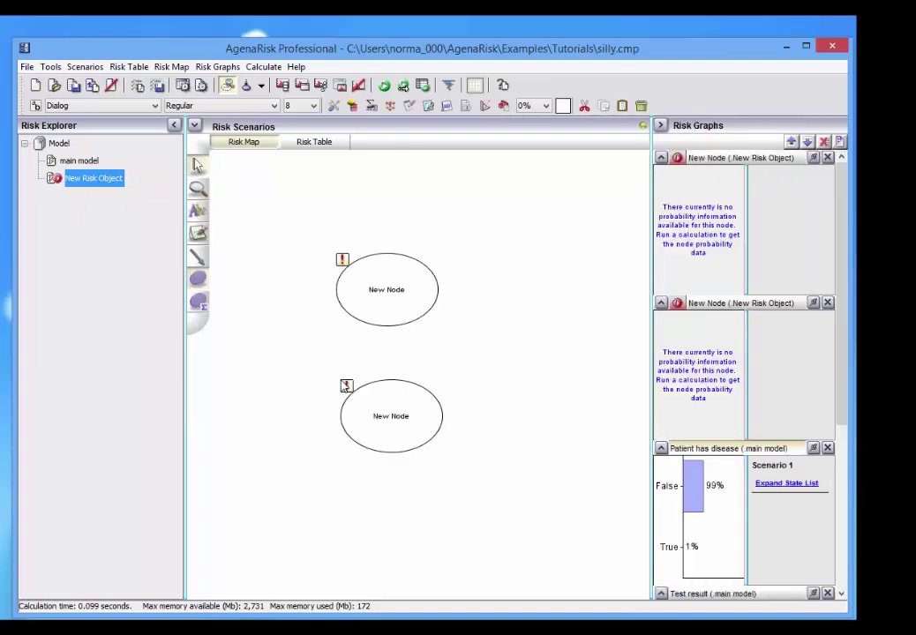
Make the first New Node an input node, then go back to main model's network.
right_click(361, 286)
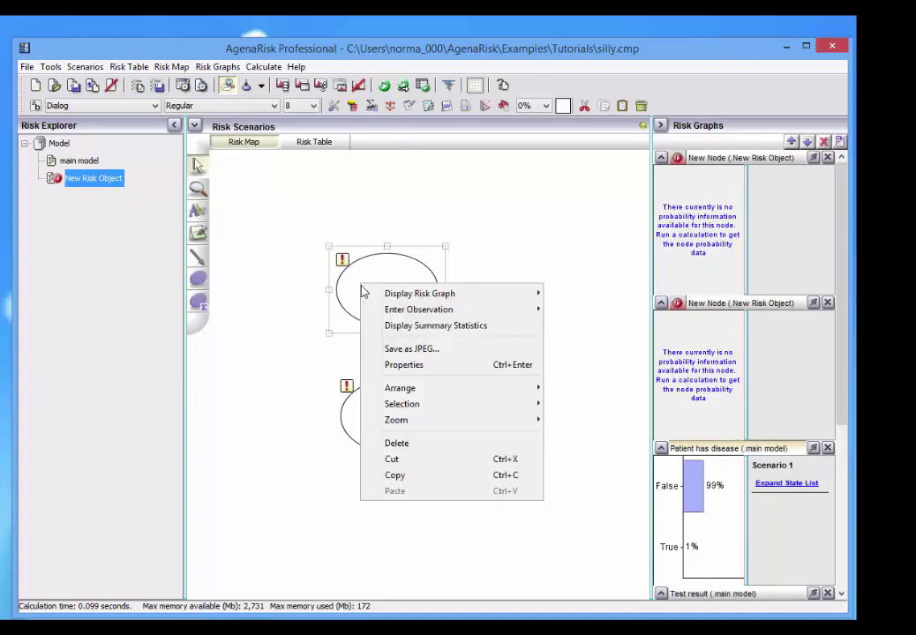
left_click(394, 366)
left_click(407, 223)
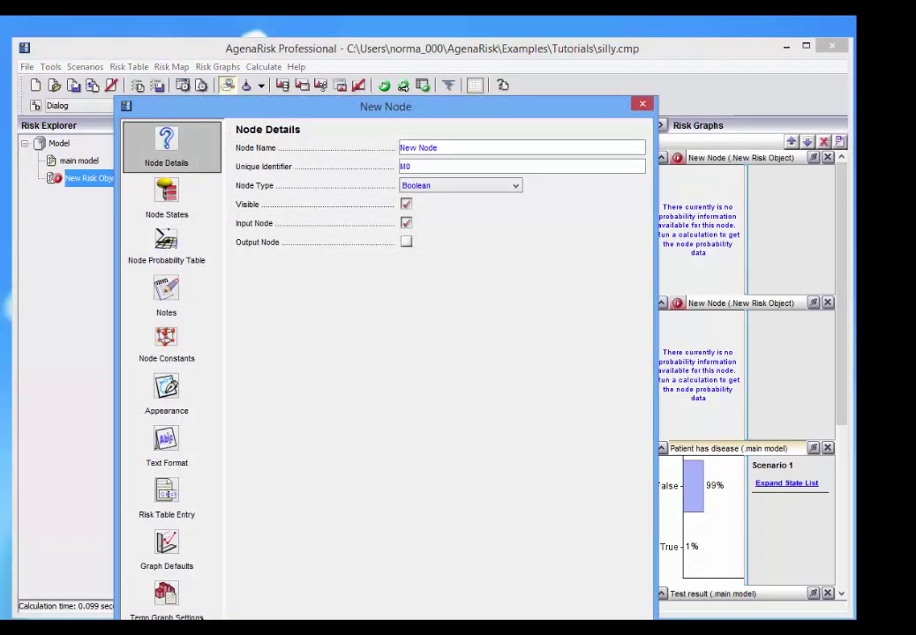
key("Return")
left_click(74, 163)
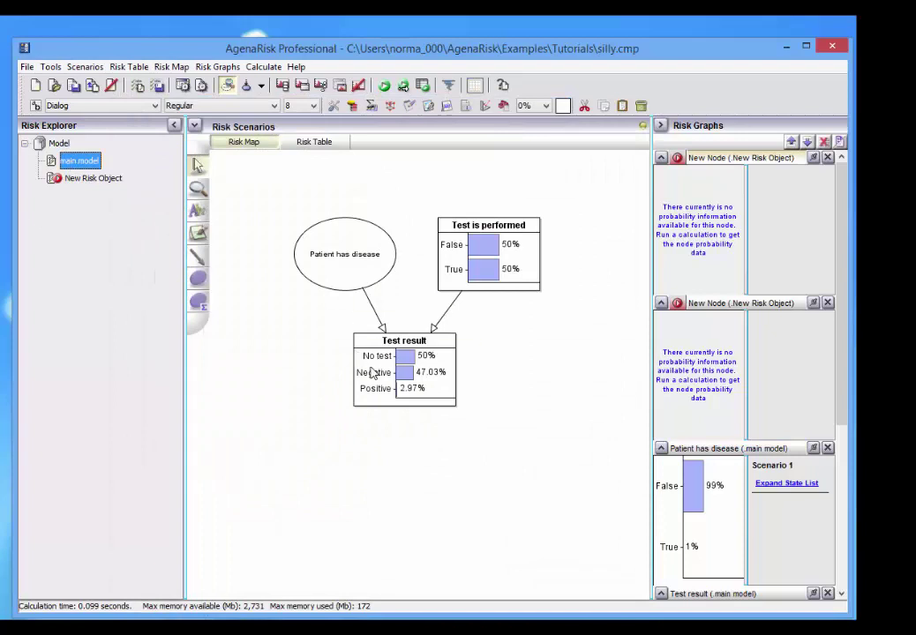
Make Patient has disease an output node via its Properties.
right_click(319, 277)
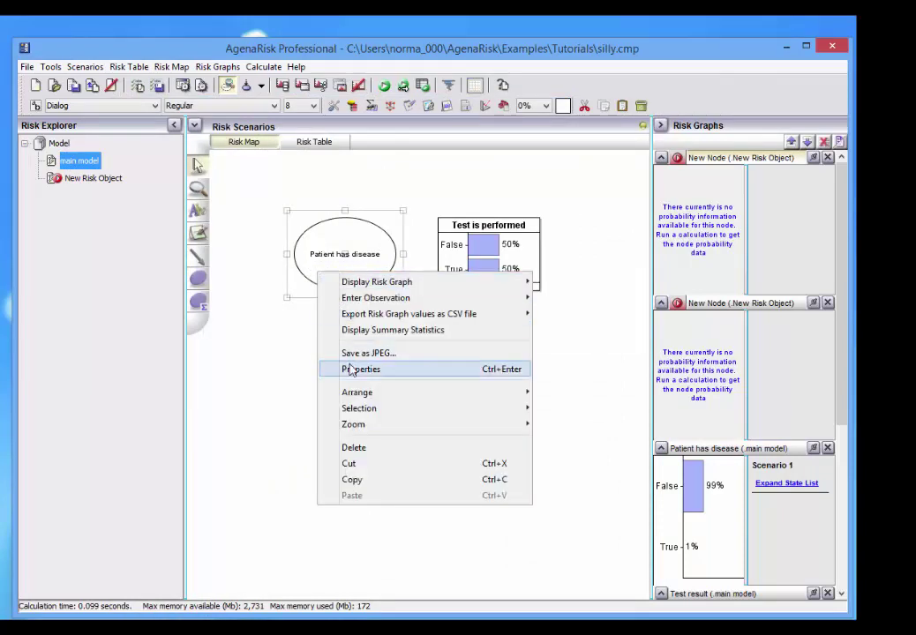
key("Return")
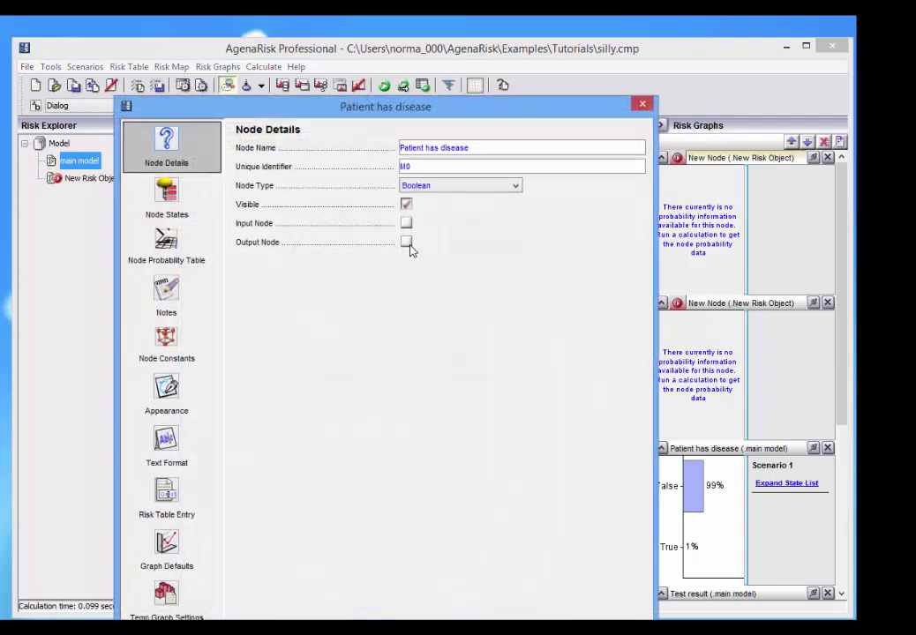
key("Escape")
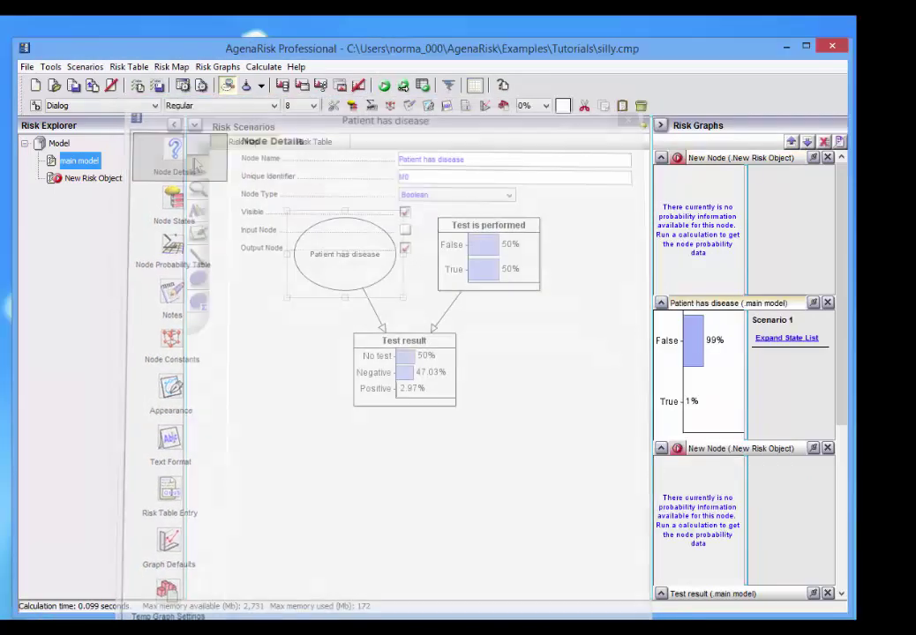
At the top-level Model map, move New Risk Object up and link Patient has disease to its New Node input.
left_click(59, 143)
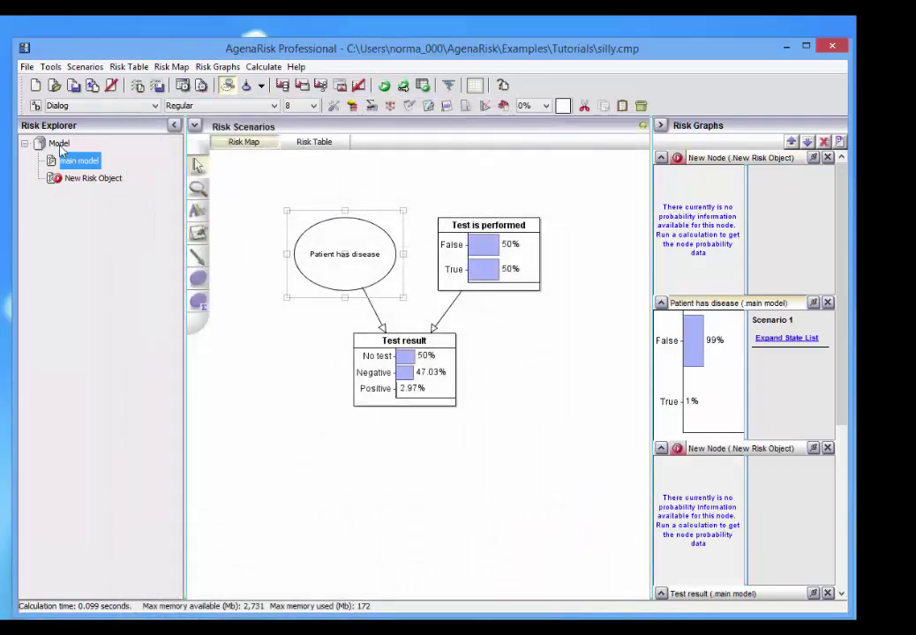
left_click_drag(305, 313, 400, 244)
left_click(198, 256)
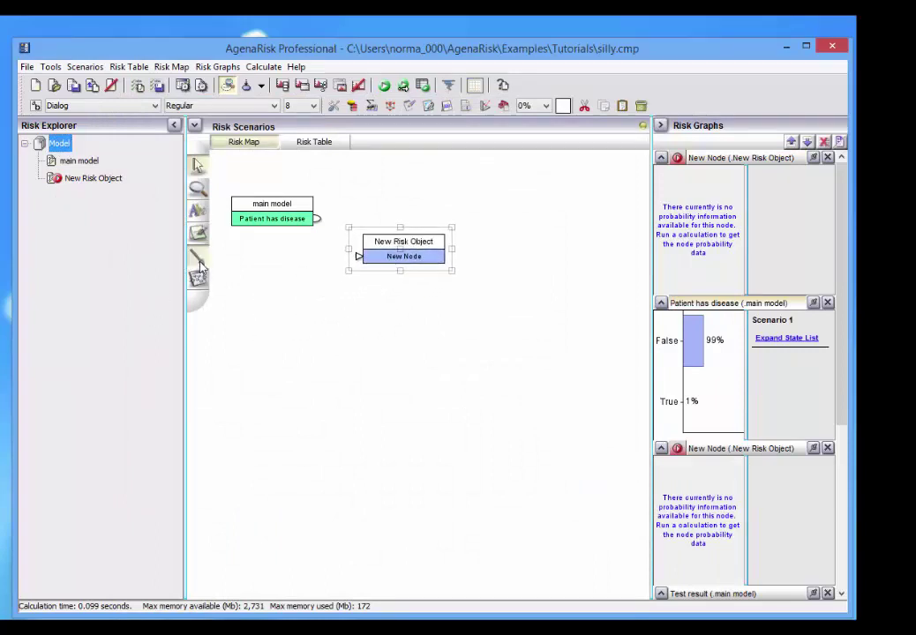
left_click_drag(315, 218, 412, 265)
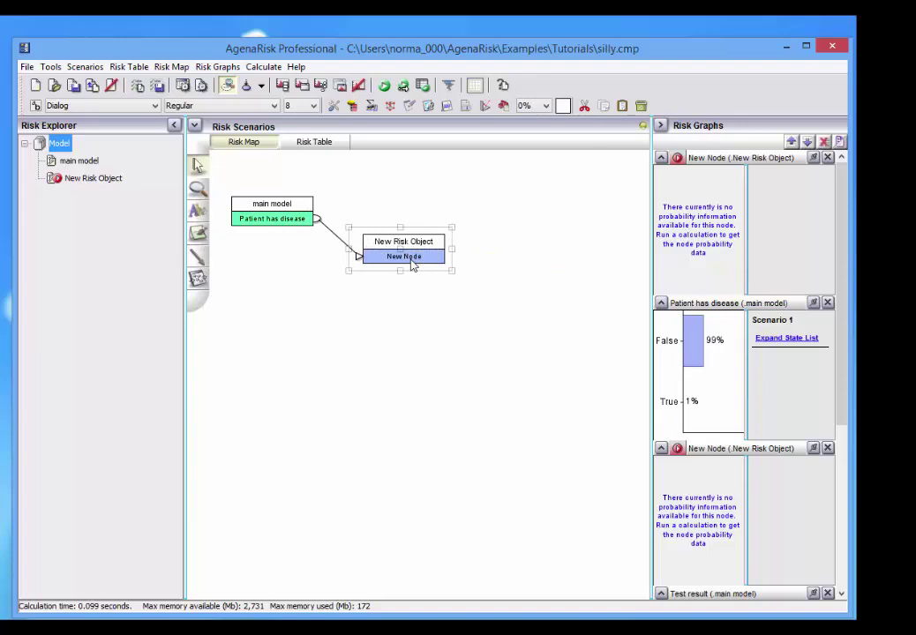
Recalculate the whole model and display New Node's graph inside New Risk Object, showing False 99%, True 1%.
double_click(412, 266)
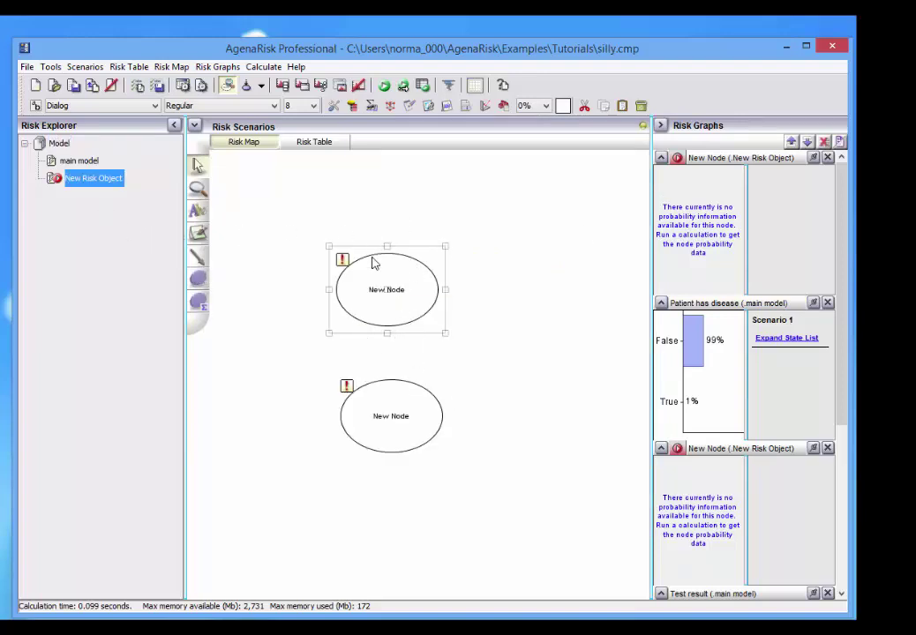
left_click(97, 164)
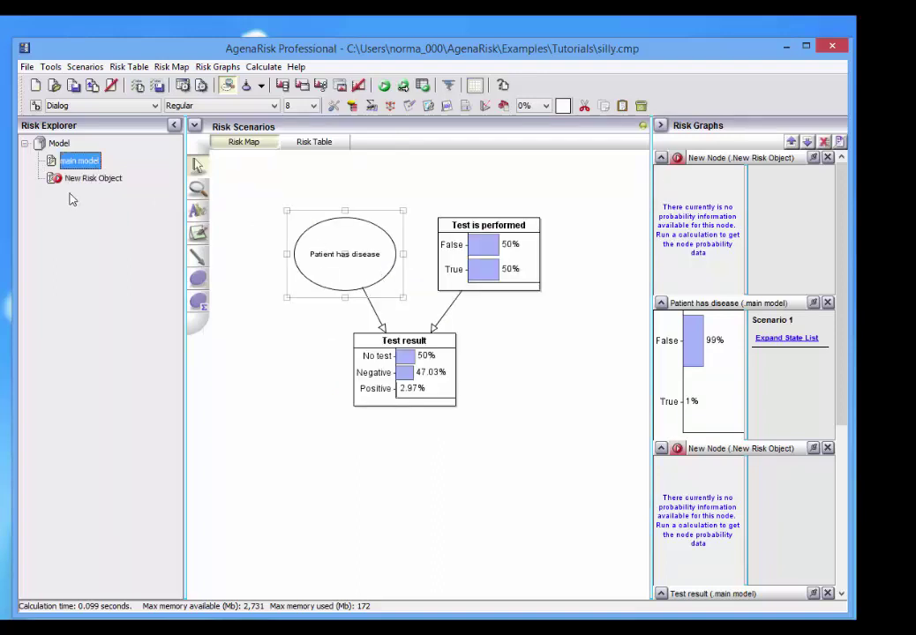
left_click(60, 143)
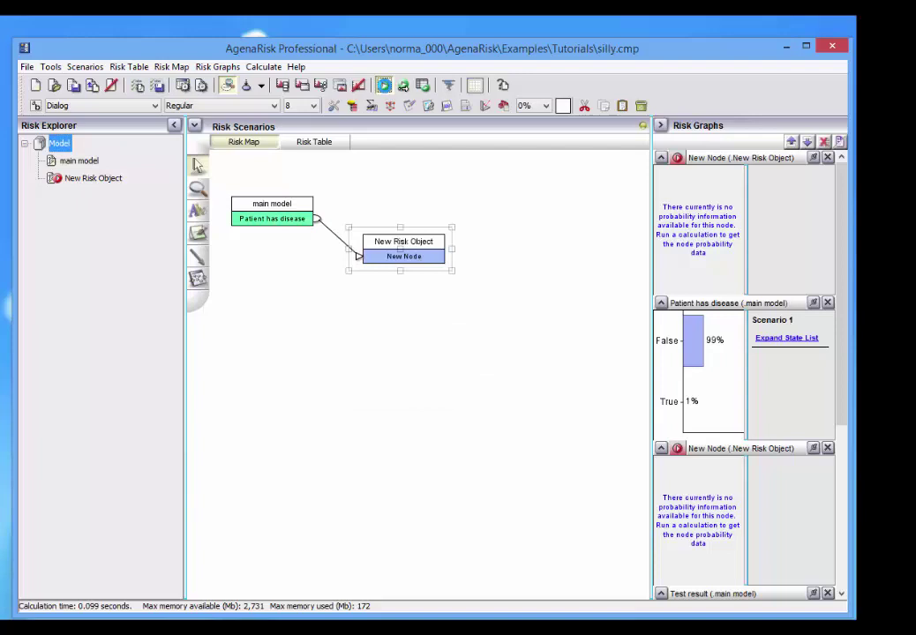
left_click(384, 85)
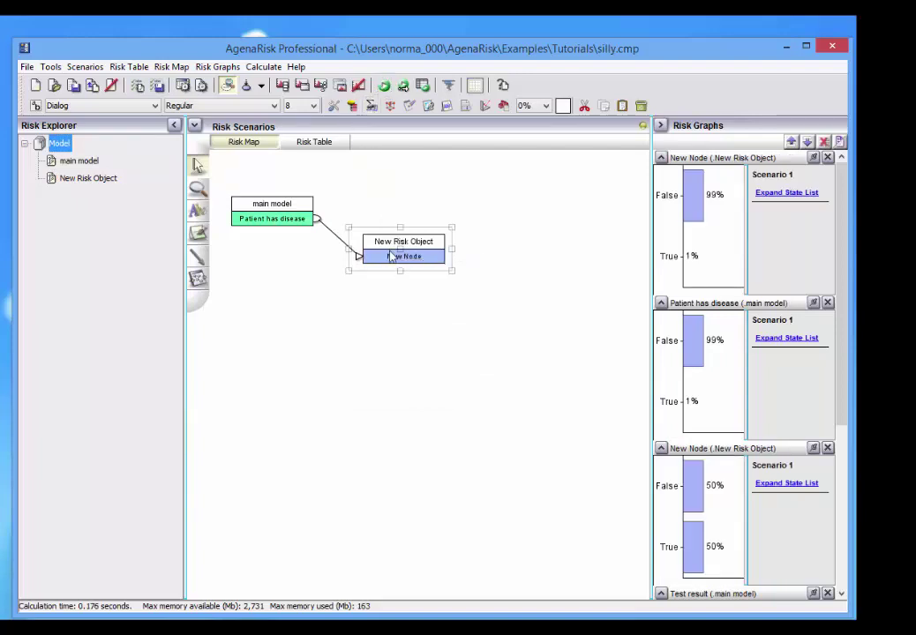
double_click(390, 255)
double_click(399, 311)
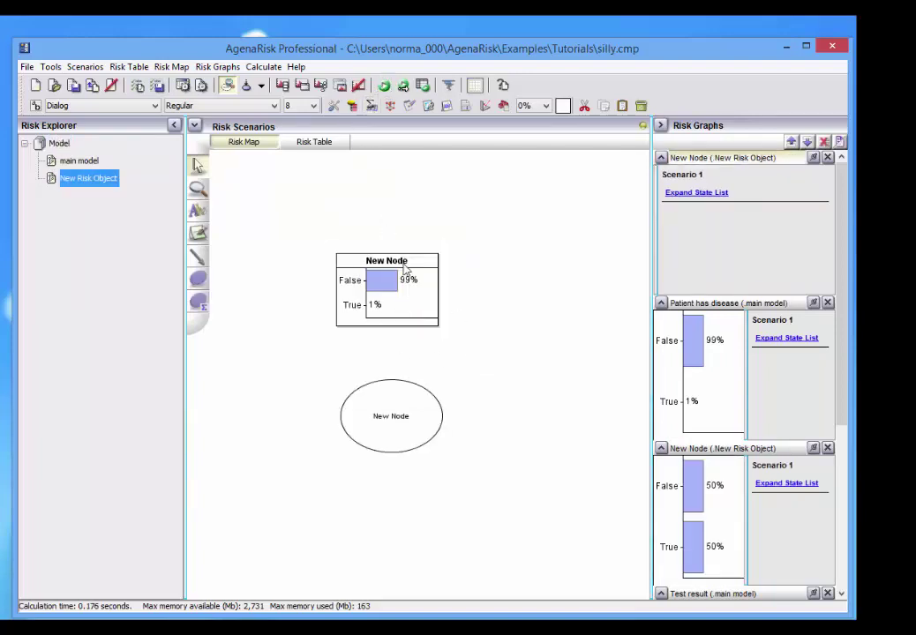
Observe Test result as Positive for Scenario 1, recalculate, and view New Node at False 83.333%, True 16.667%.
left_click(77, 162)
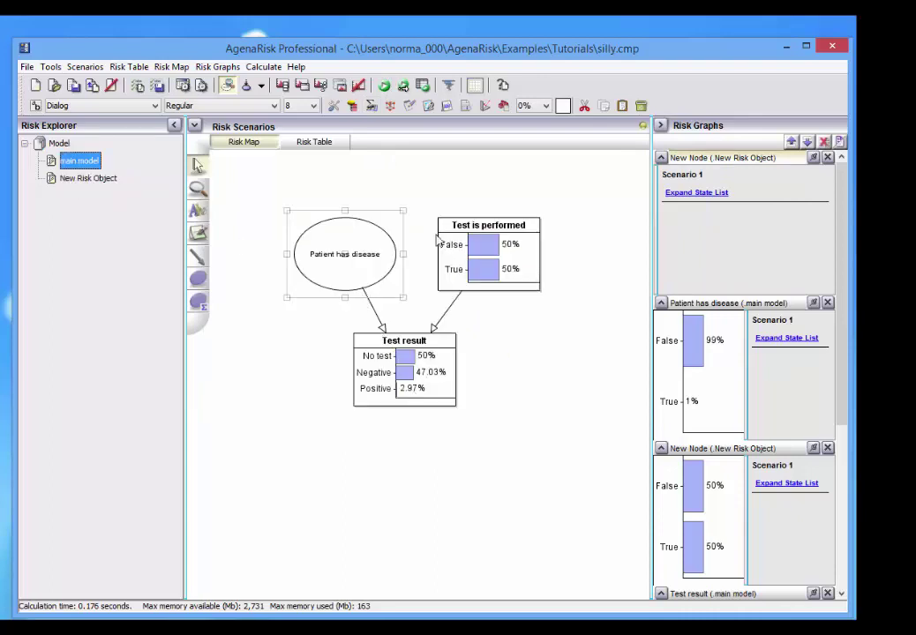
right_click(432, 366)
mouse_move(608, 389)
mouse_move(668, 393)
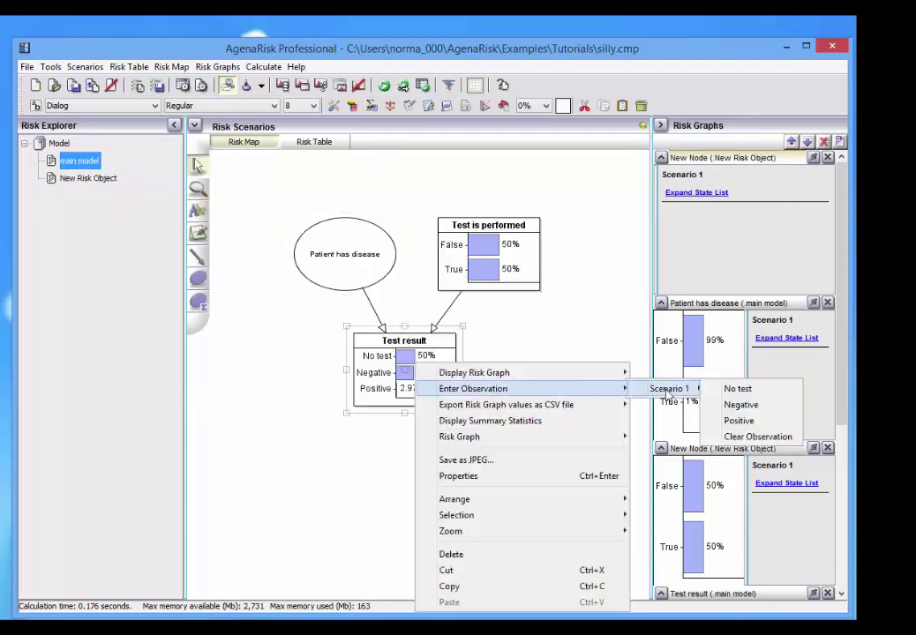
left_click(739, 421)
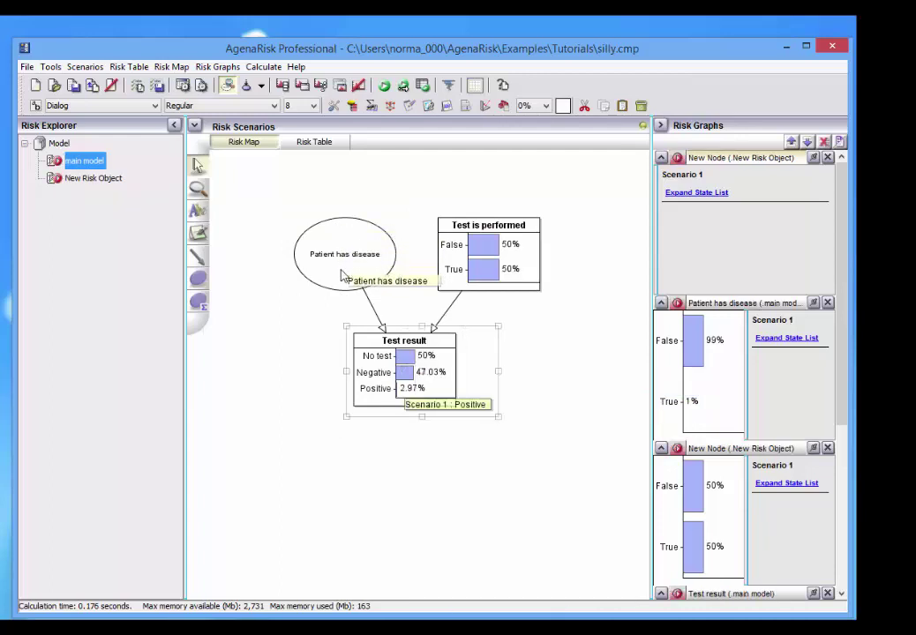
left_click(382, 85)
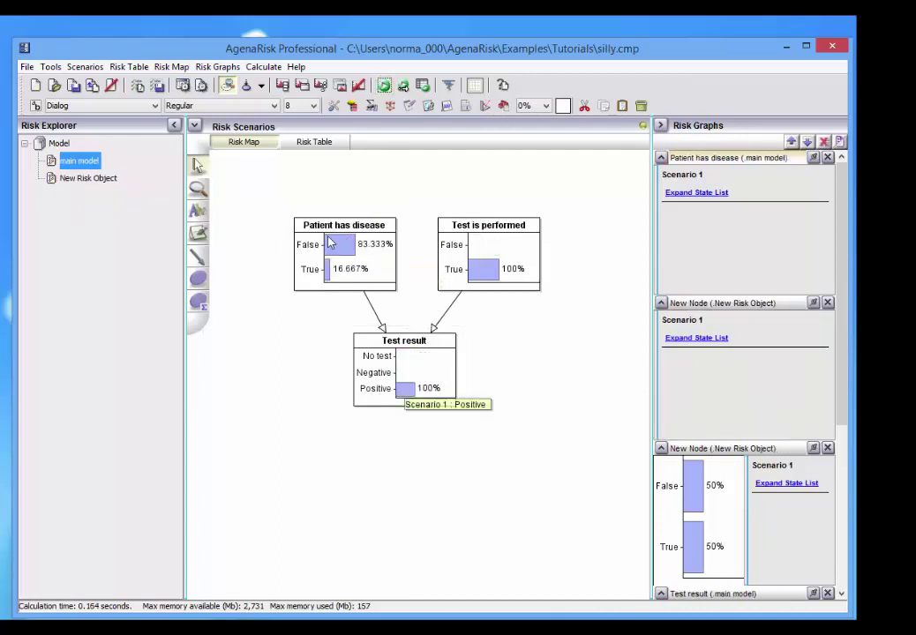
left_click(74, 179)
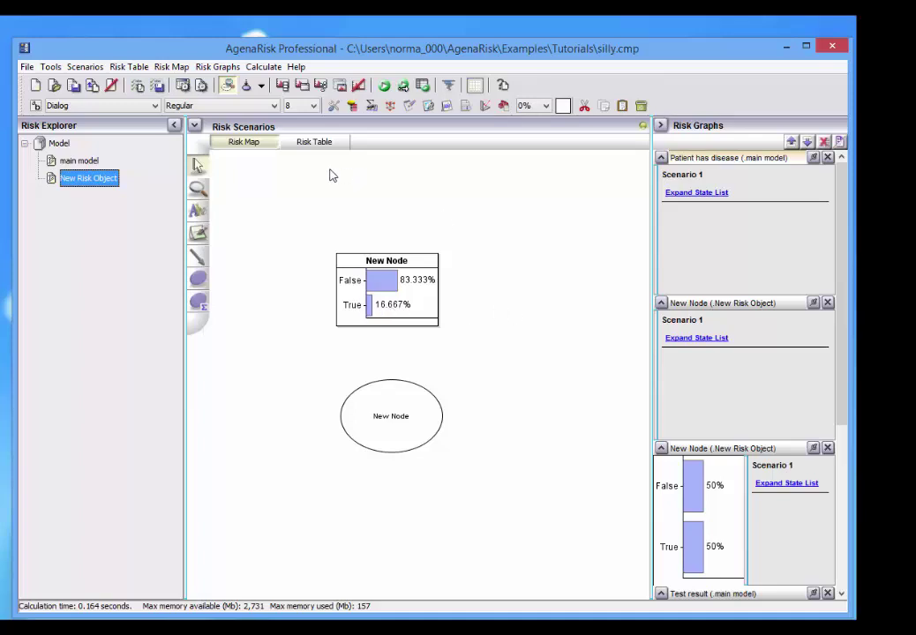
Expand the Risk Scenarios list and add a second scenario.
left_click(69, 162)
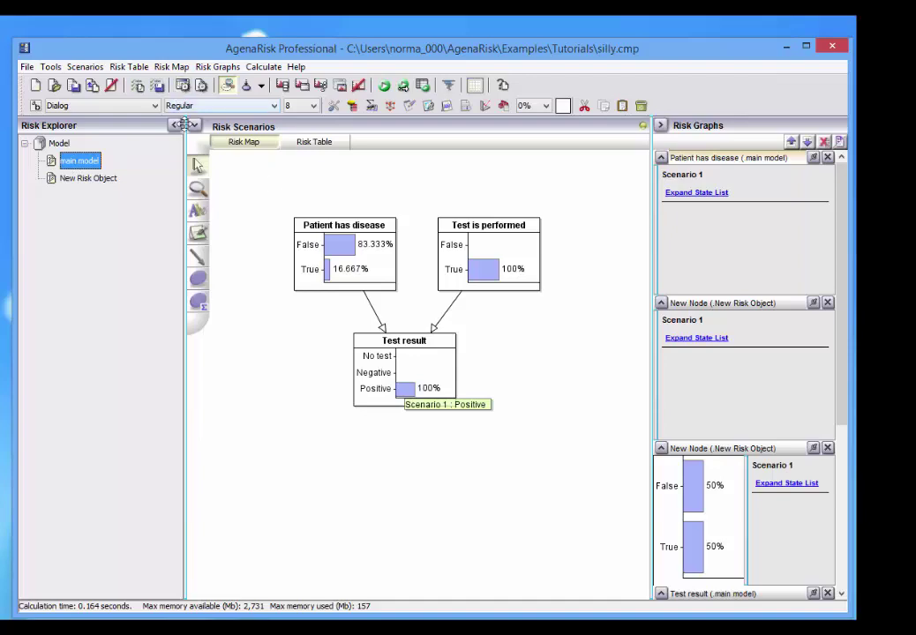
left_click(195, 128)
left_click(261, 153)
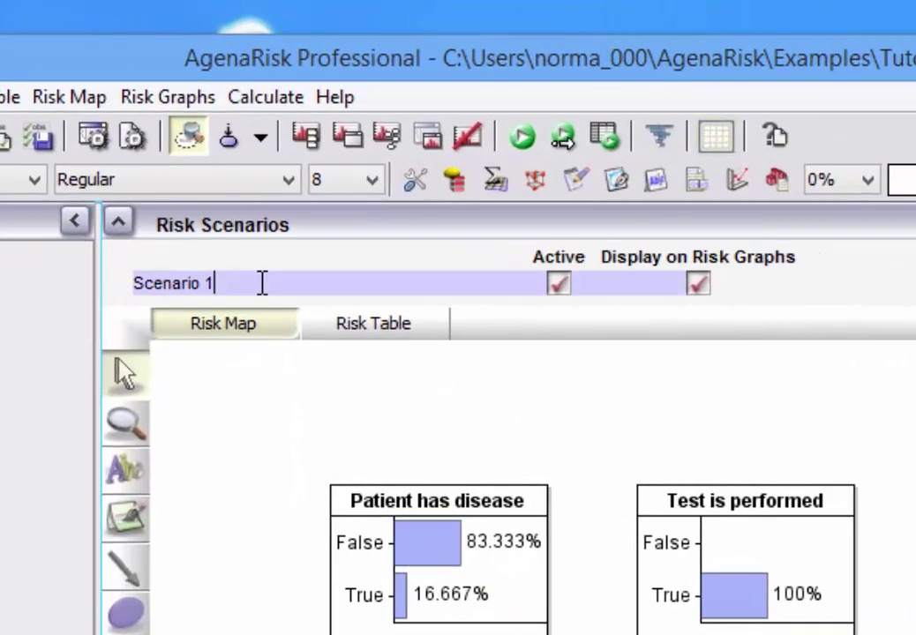
right_click(262, 282)
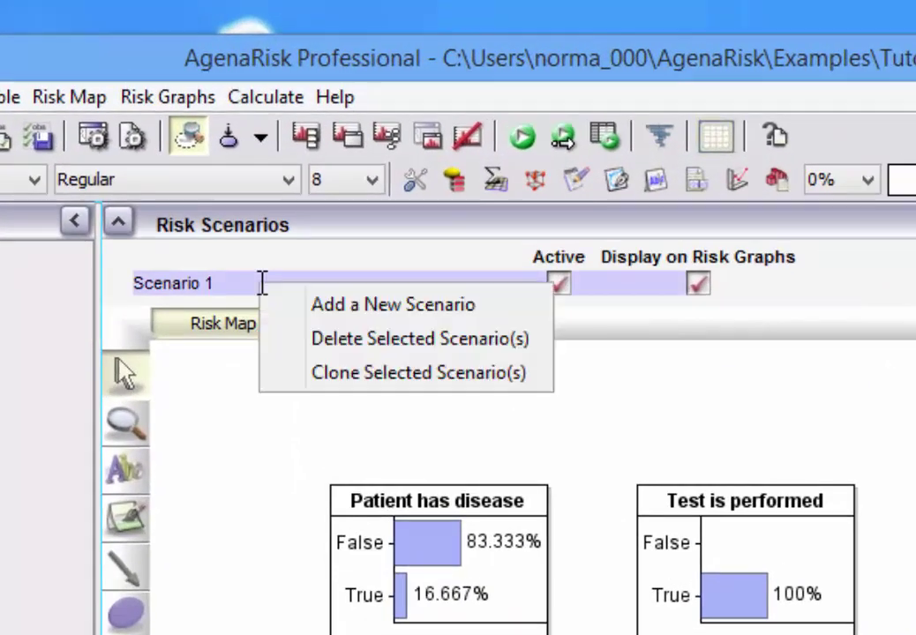
left_click(334, 309)
Rename the scenarios Patient1 and Patient2, and make Patient2 active.
left_click(215, 283)
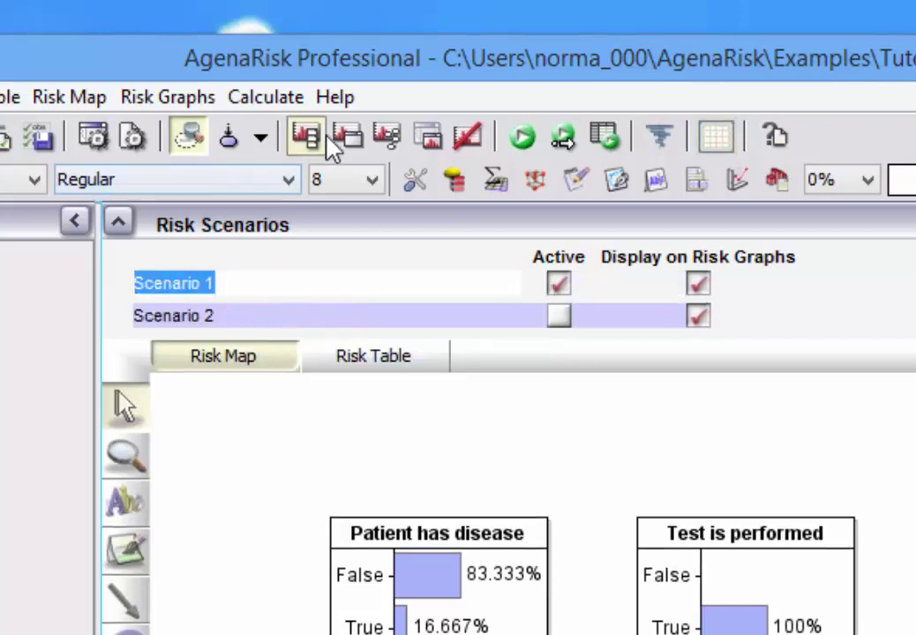
type("Patient")
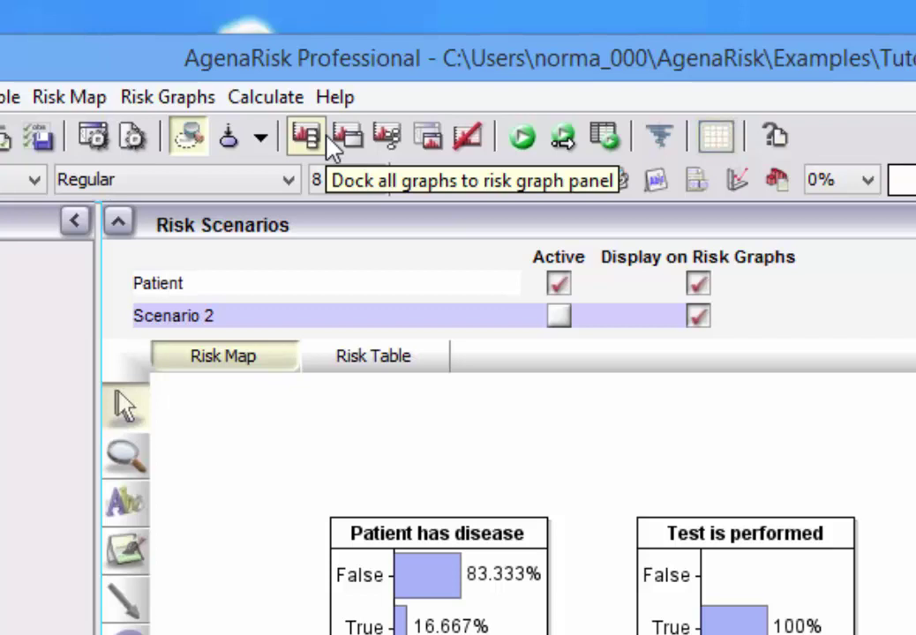
type("1")
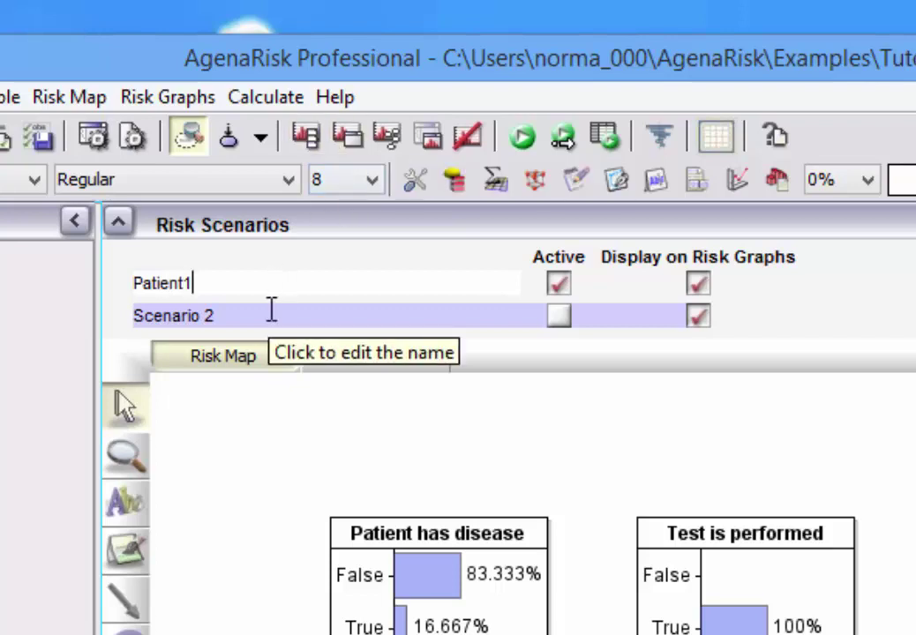
left_click(165, 315)
left_click_drag(215, 315, 122, 312)
type("Pati")
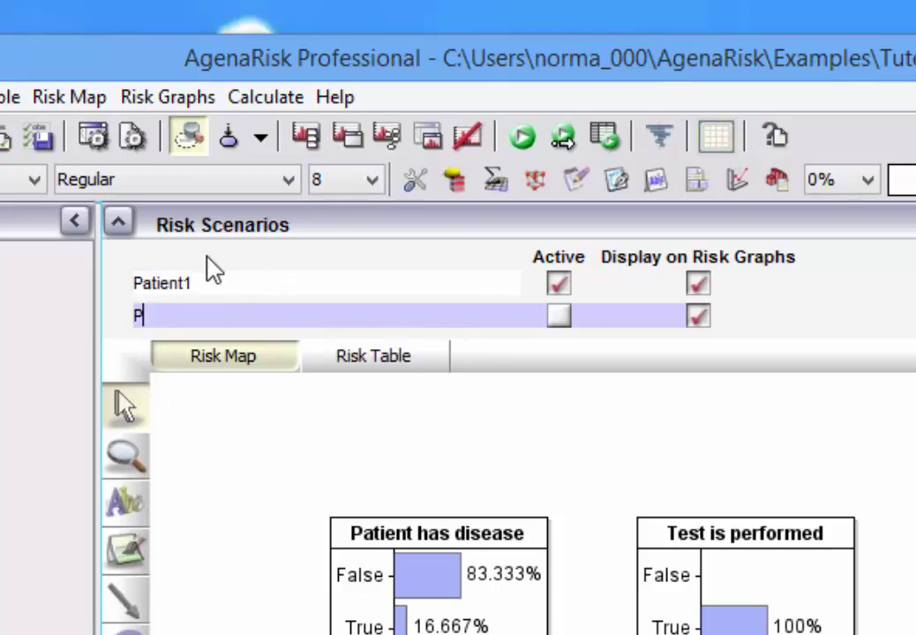
type("ent2")
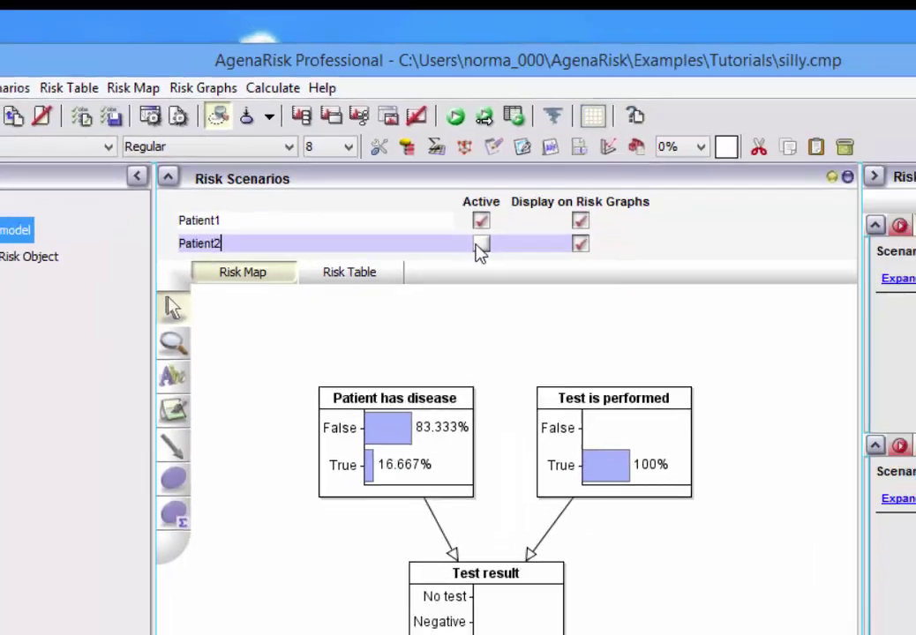
left_click(480, 245)
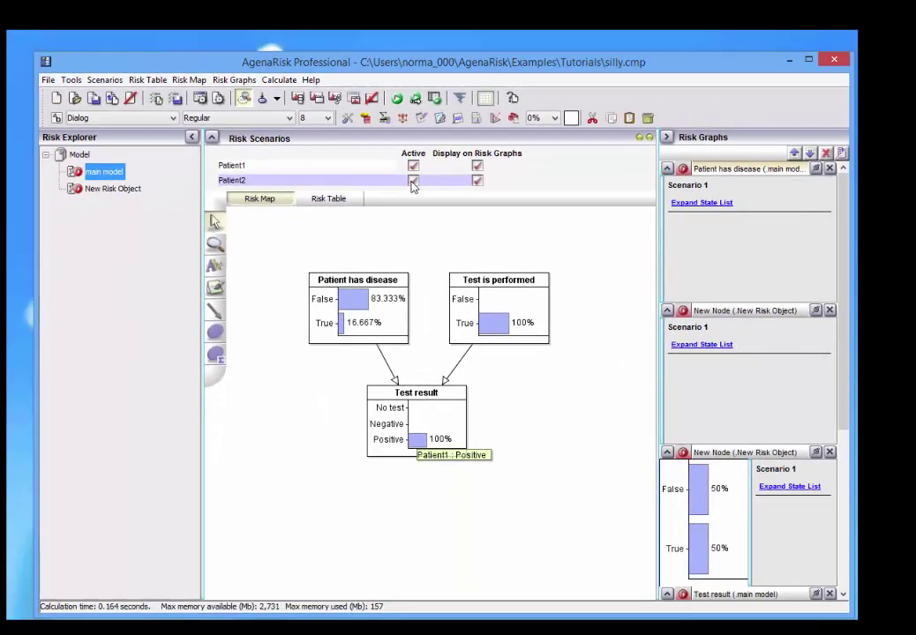
Calculate both scenarios and keep Patient2 active and shown on risk graphs beside Patient1.
left_click(396, 100)
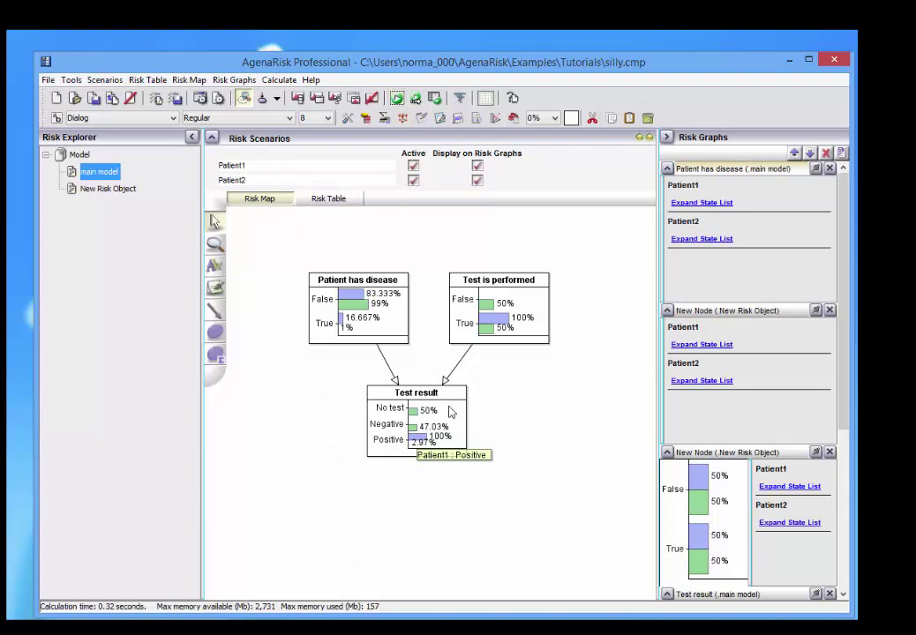
left_click(477, 181)
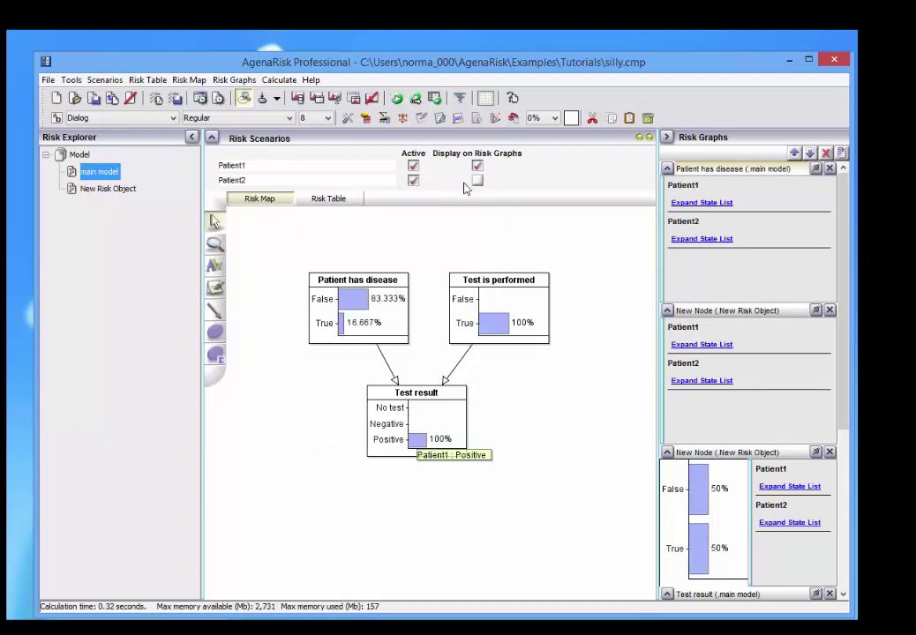
left_click(414, 181)
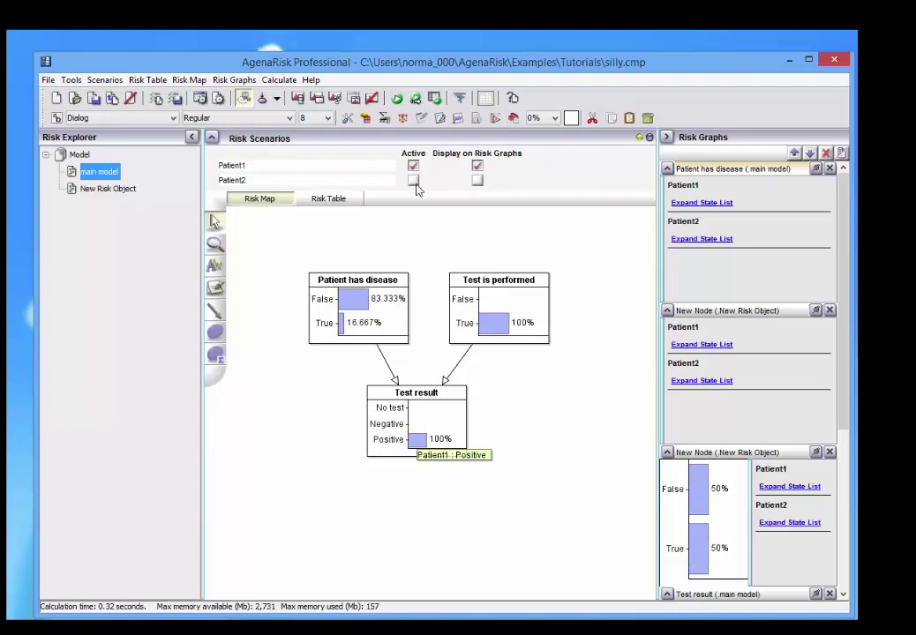
left_click(476, 181)
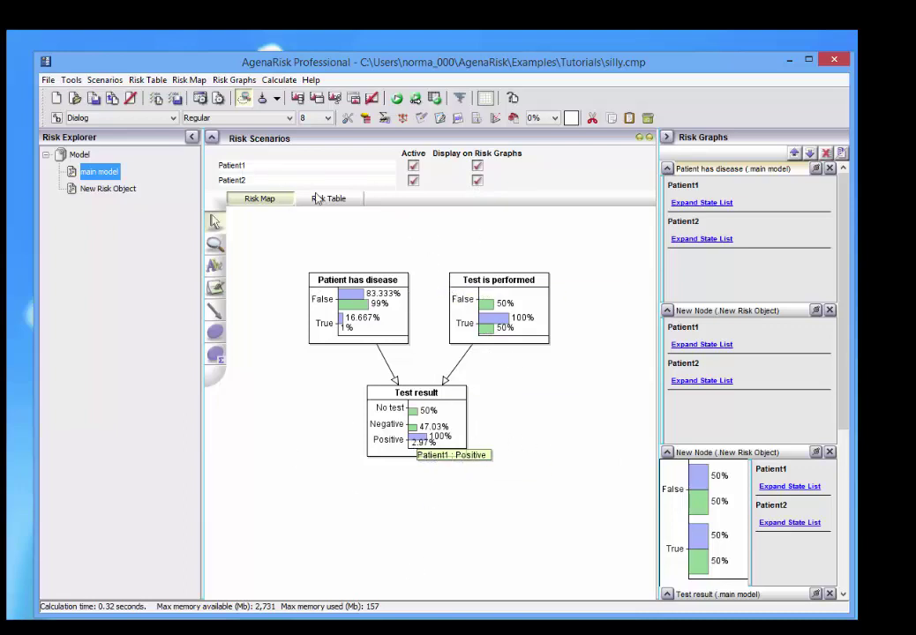
Observe Test result as Negative for Patient2 and recalculate, giving disease False 99.989%.
right_click(450, 420)
mouse_move(617, 438)
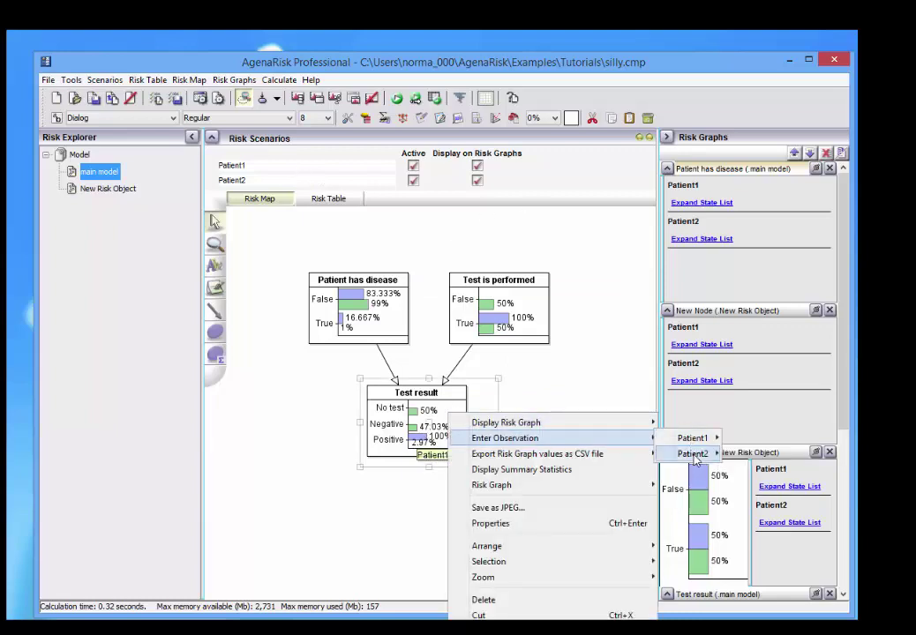
mouse_move(695, 457)
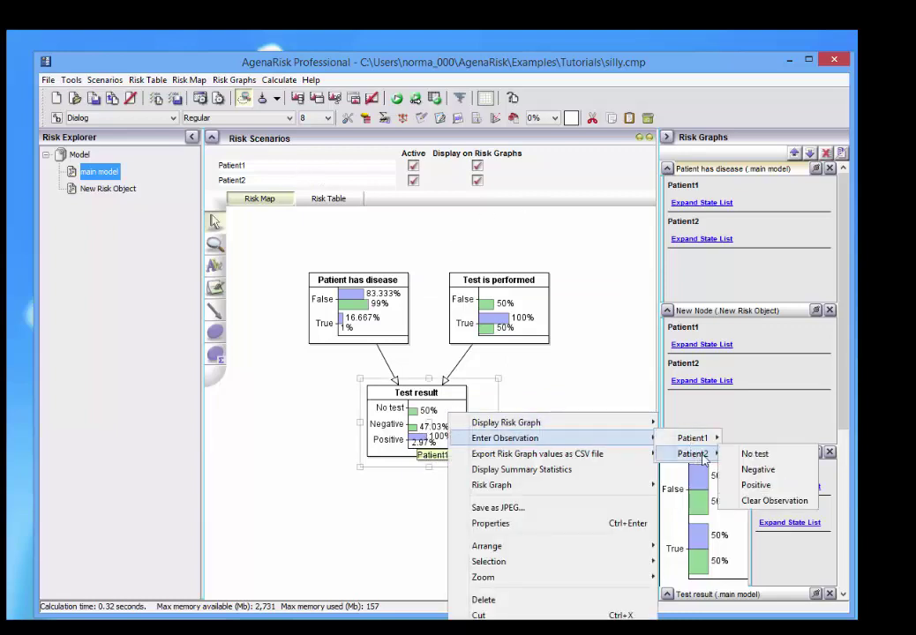
left_click(757, 470)
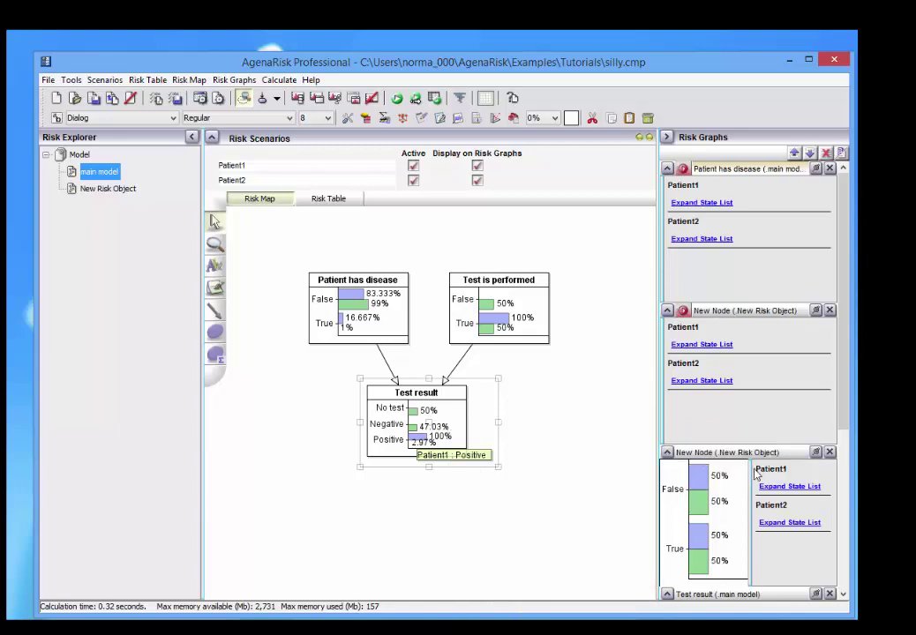
left_click(396, 99)
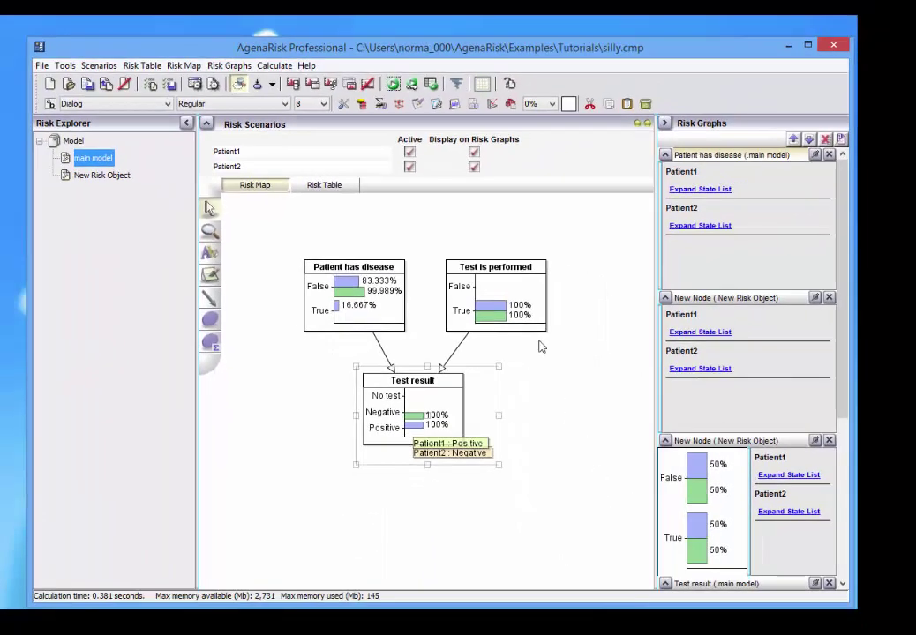
In the Risk Table, reset Patient2's Test result to No Answer and recalculate, restoring 99% disease-free.
left_click(206, 123)
left_click(323, 139)
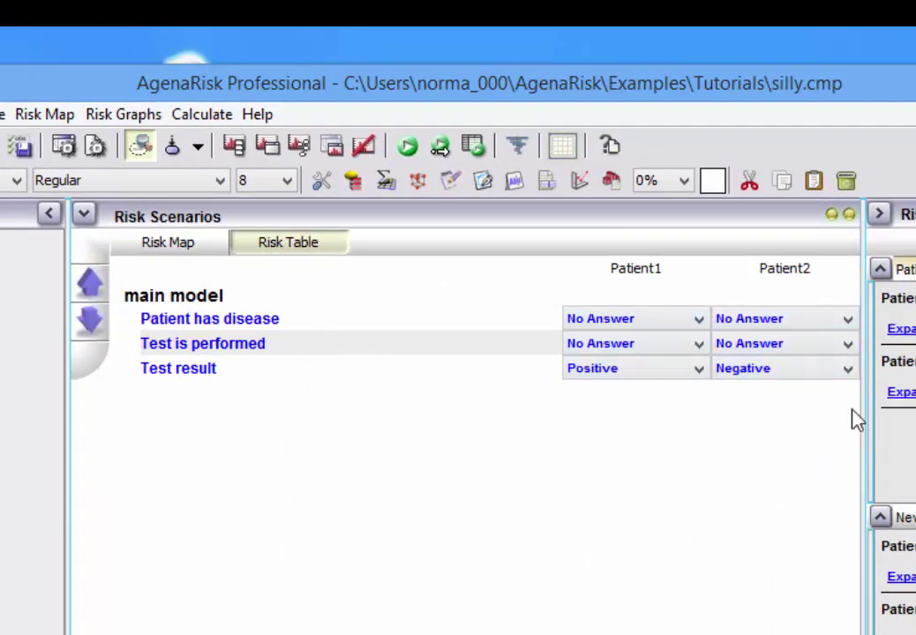
left_click(849, 371)
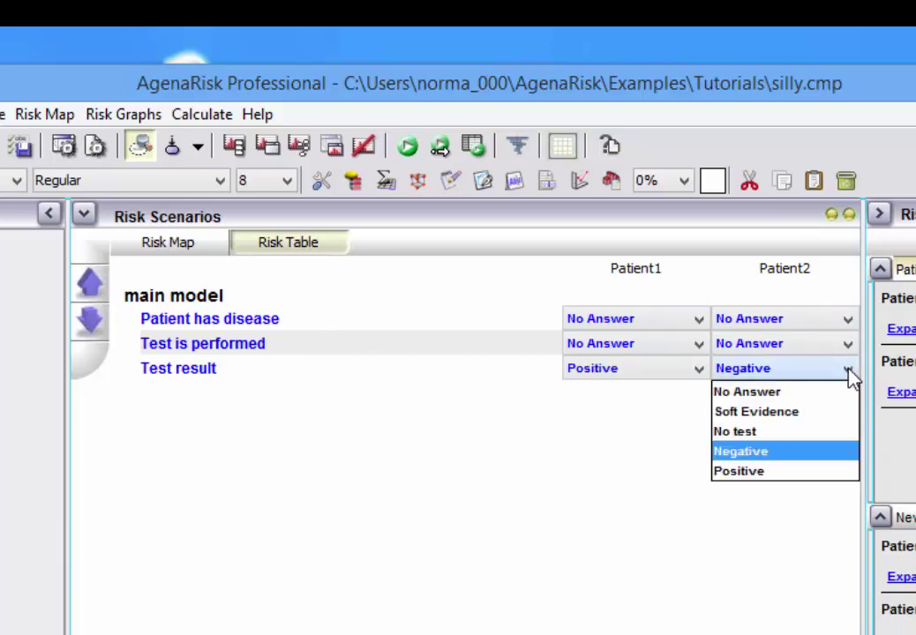
left_click(748, 391)
left_click(406, 147)
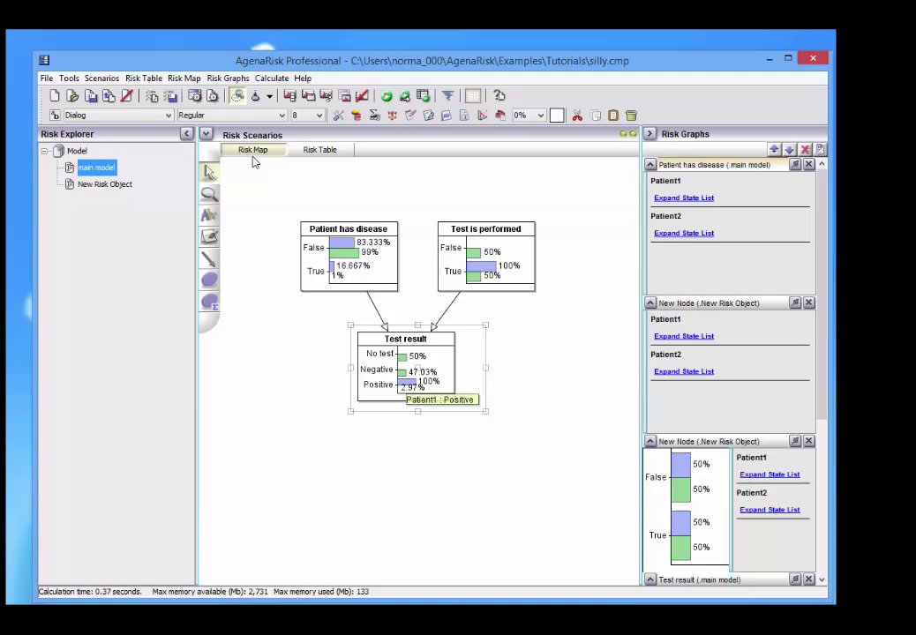
left_click(353, 444)
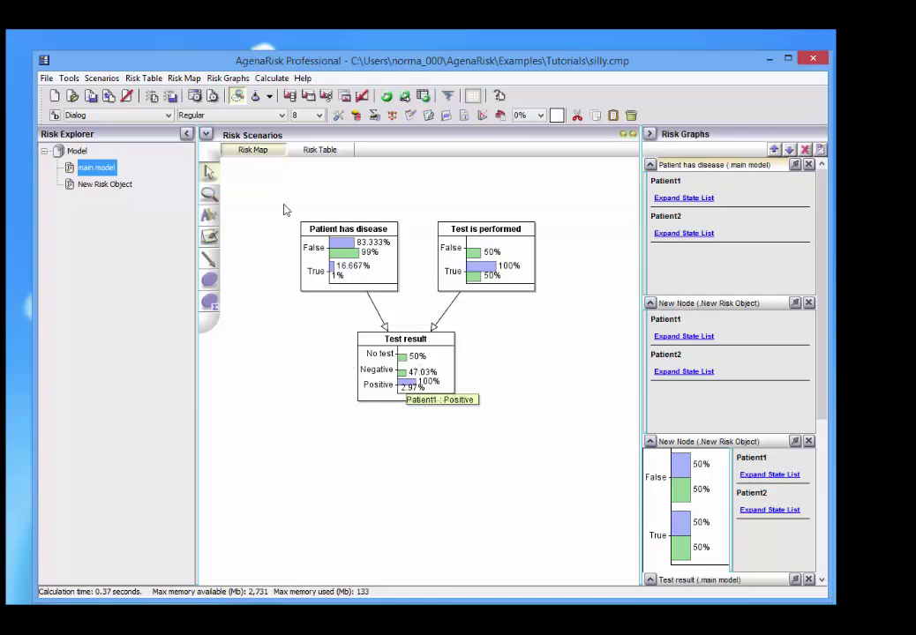
left_click(46, 78)
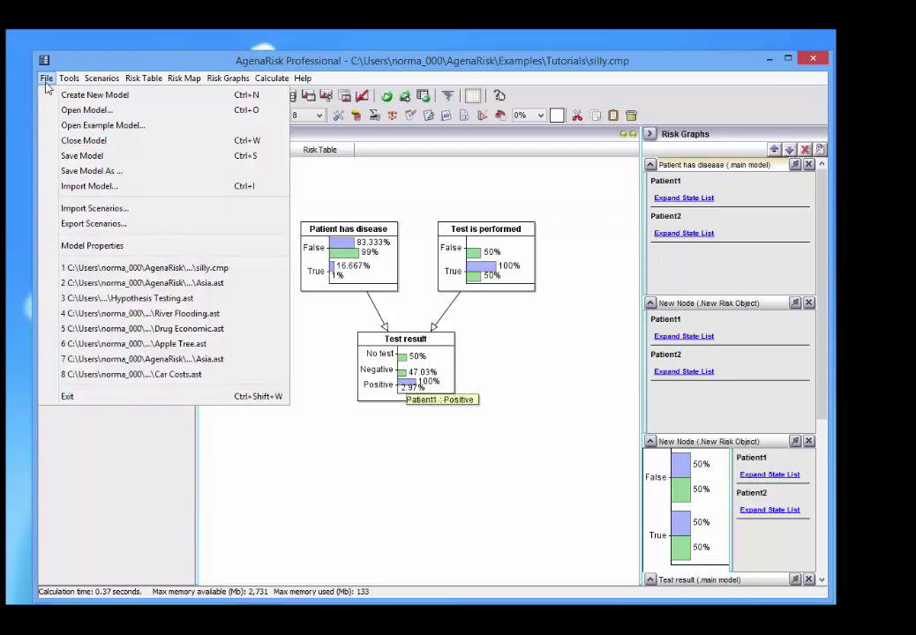
left_click(78, 171)
left_click(624, 184)
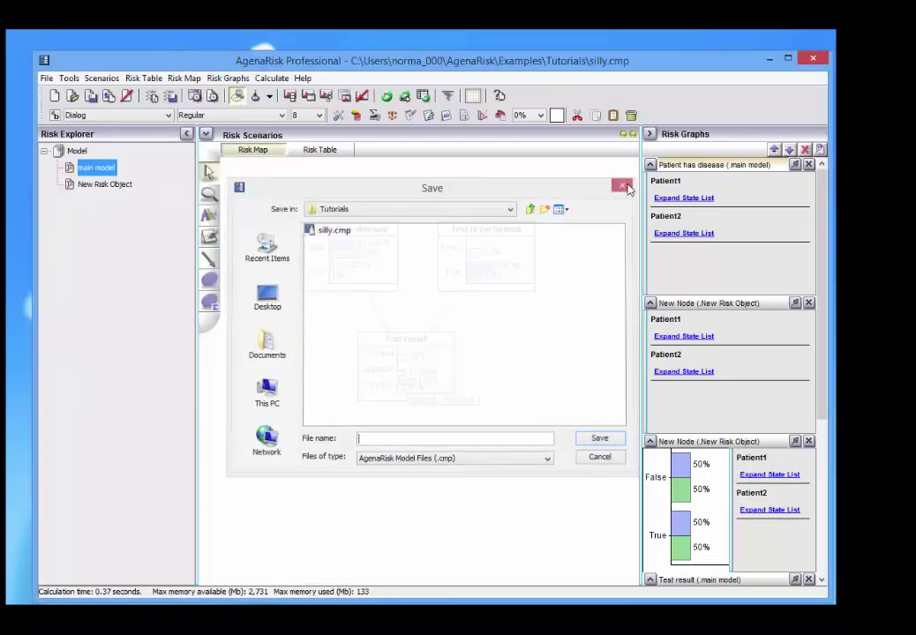